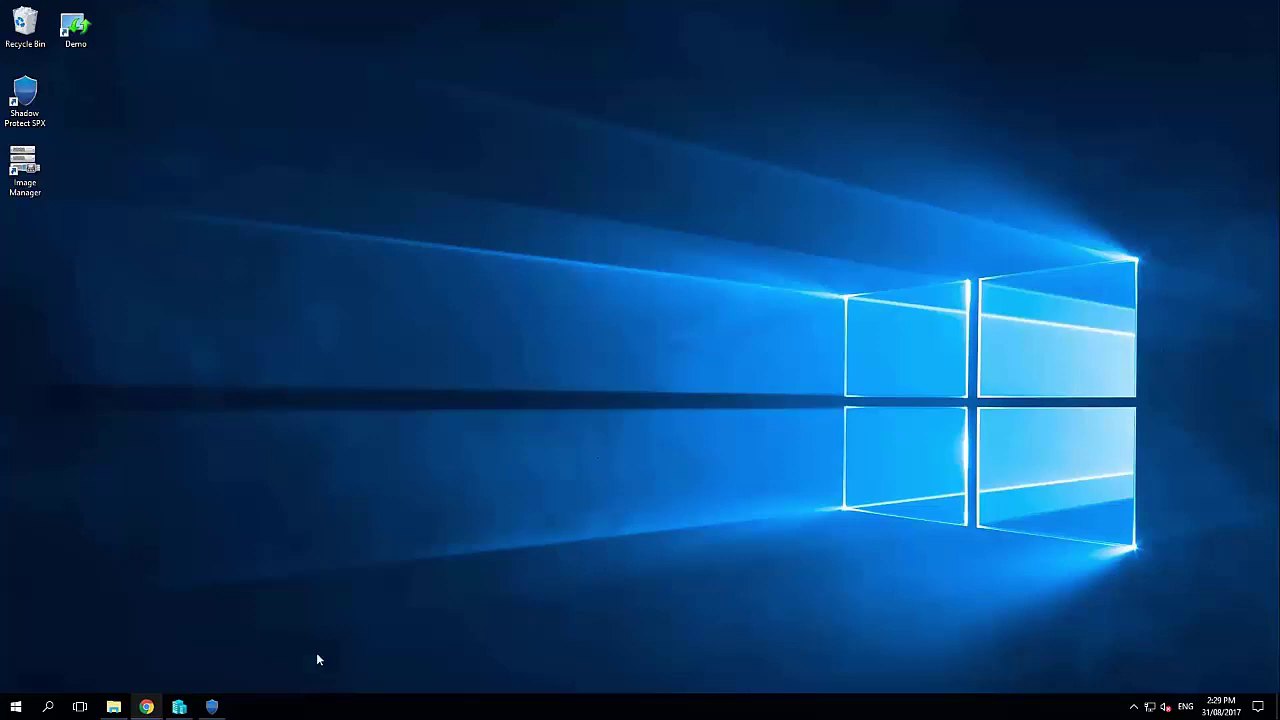
# Connect to KT-Server02 from Hyper-V Manager to view its Windows Server 2012 R2 desktop.
pyautogui.click(179, 706)
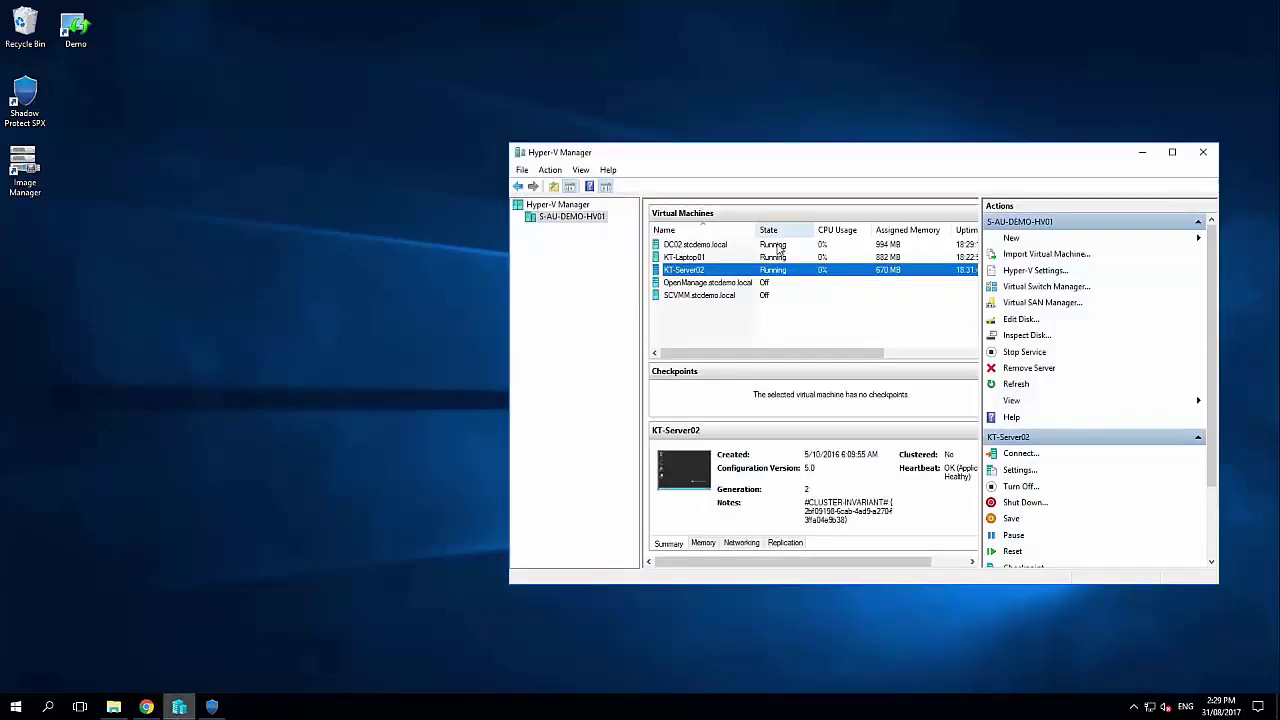
pyautogui.rightClick(745, 271)
pyautogui.click(784, 278)
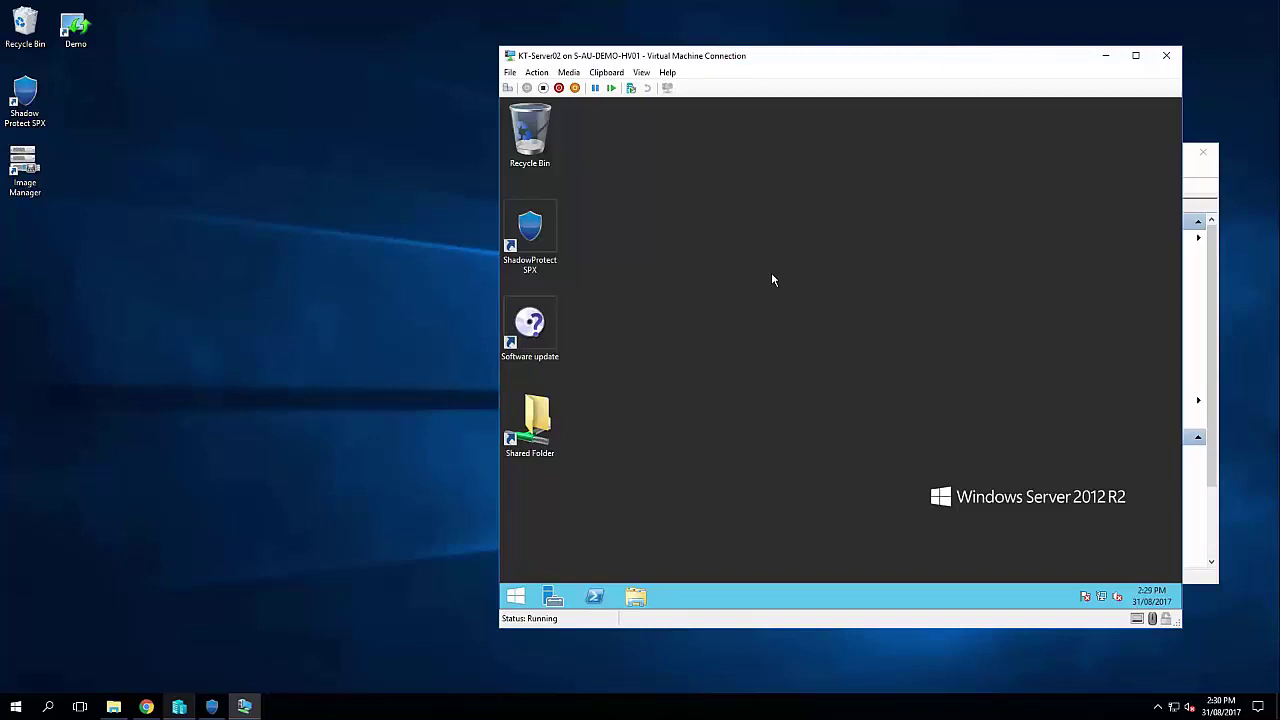
# Copy Marketing and readme from the Shared Folder onto the server desktop.
pyautogui.click(547, 418)
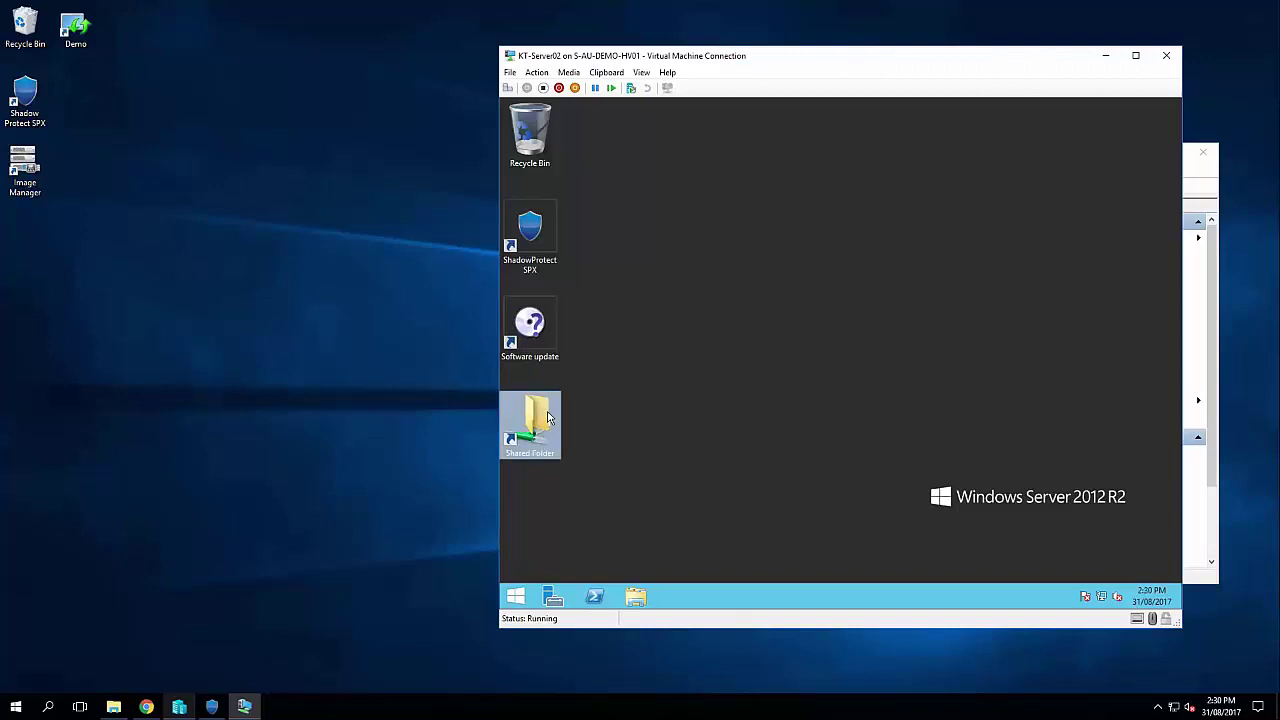
pyautogui.doubleClick(547, 418)
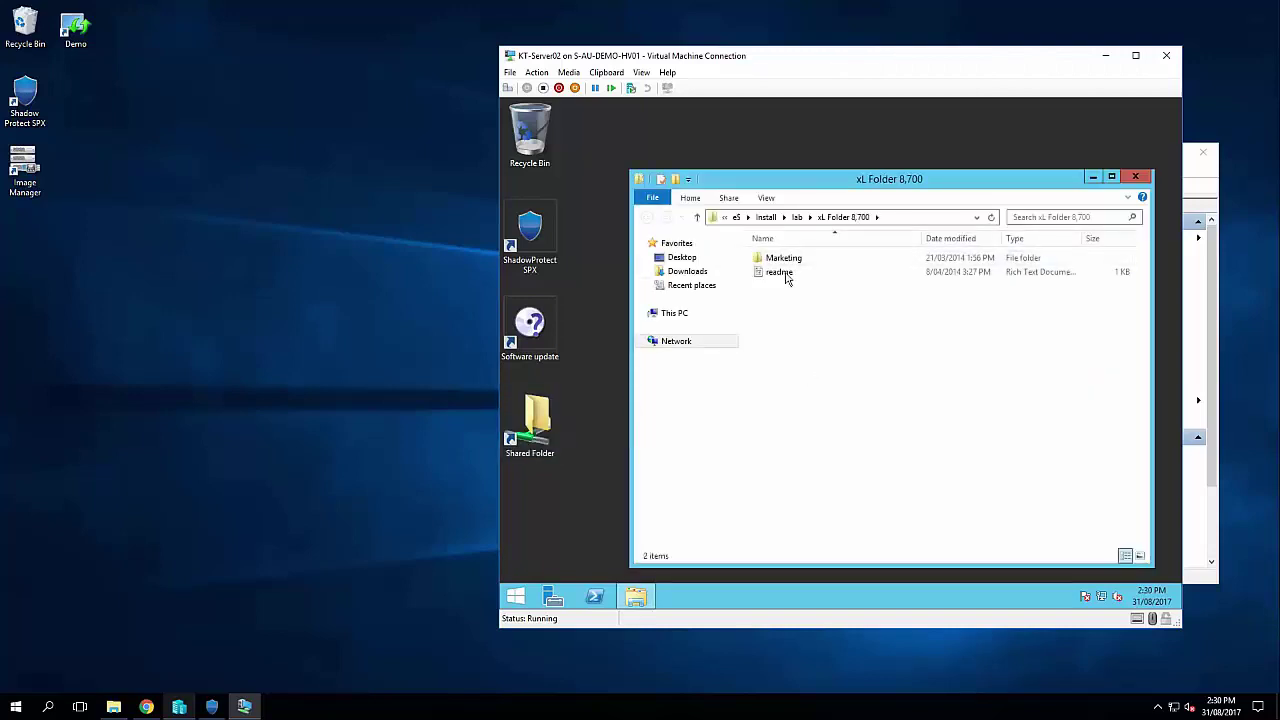
pyautogui.moveTo(787, 278); pyautogui.dragTo(590, 235)
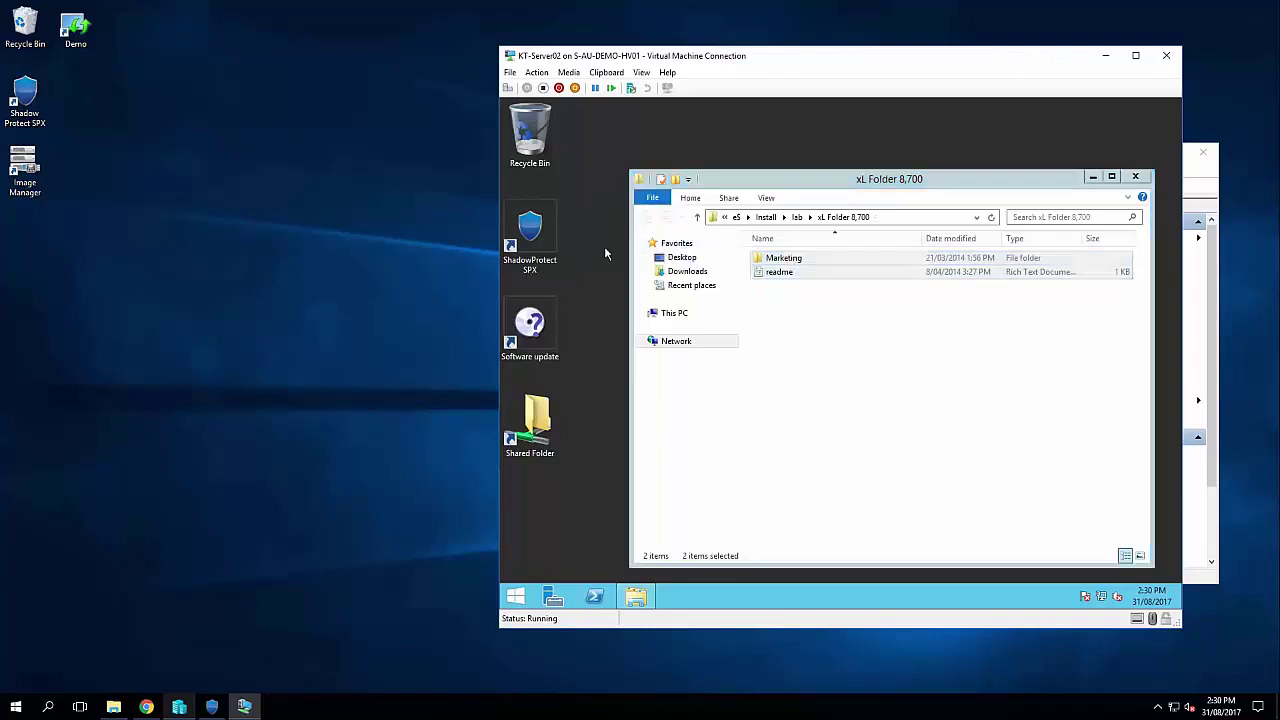
pyautogui.click(1137, 177)
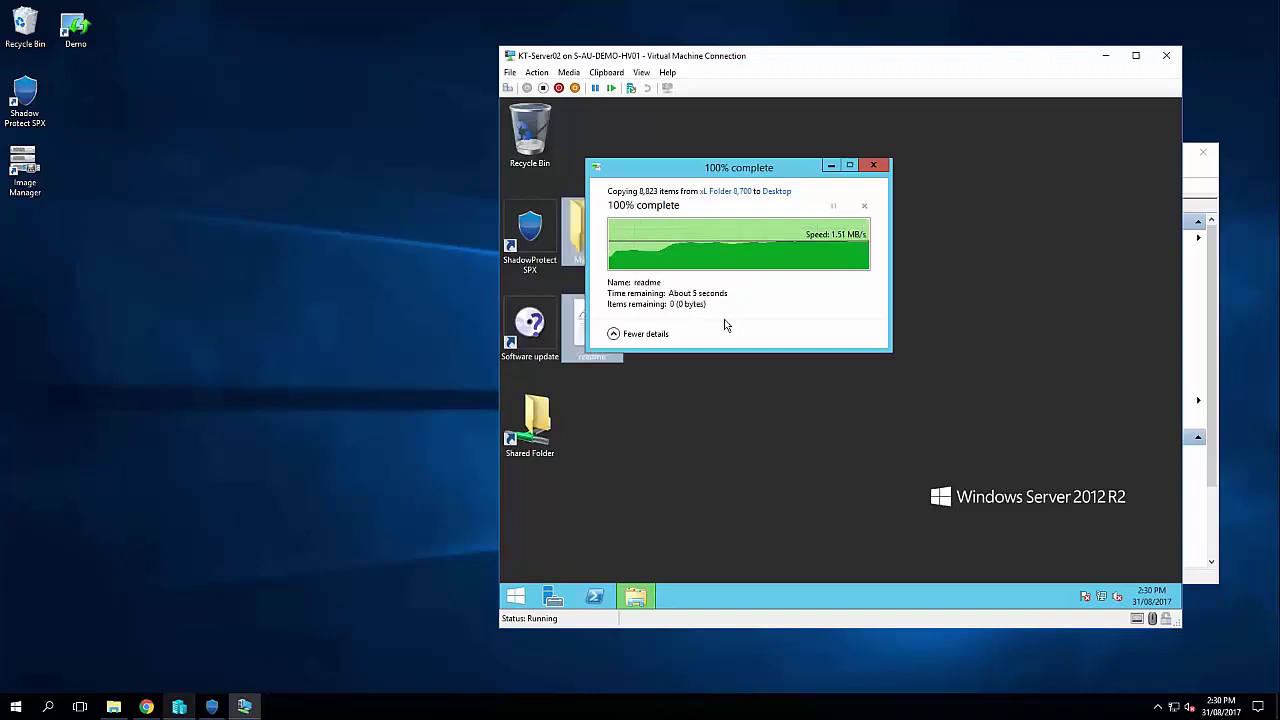
# Rename the readme file on the desktop to 'SPX 2.31pm'.
pyautogui.click(592, 325)
pyautogui.rightClick(590, 326)
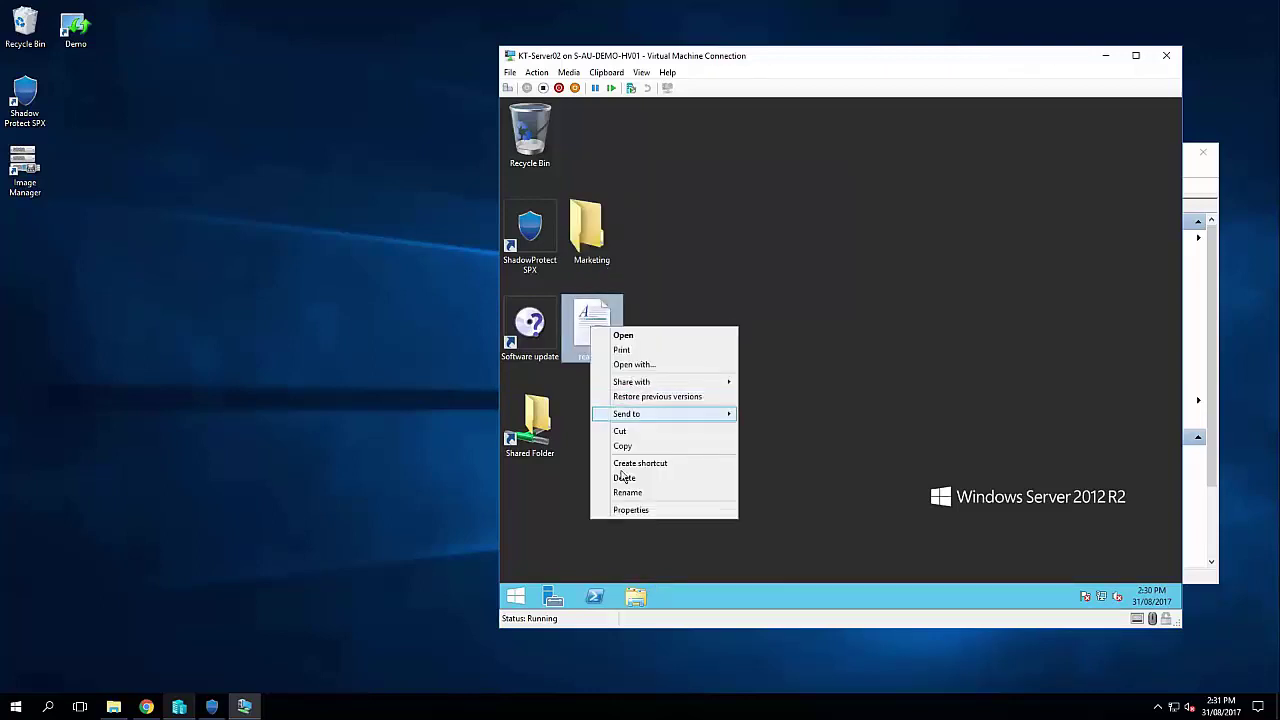
pyautogui.click(628, 493)
pyautogui.write('SPX')
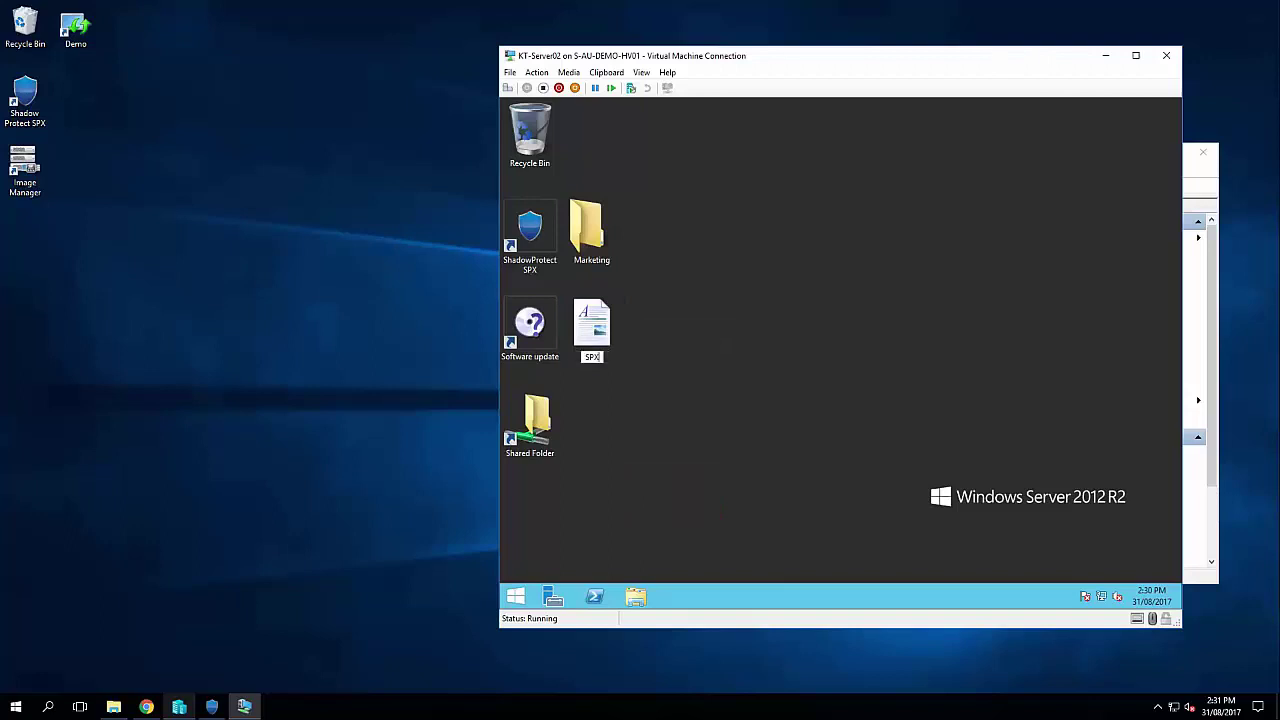
pyautogui.write(' 2.31pm')
pyautogui.press('Return')
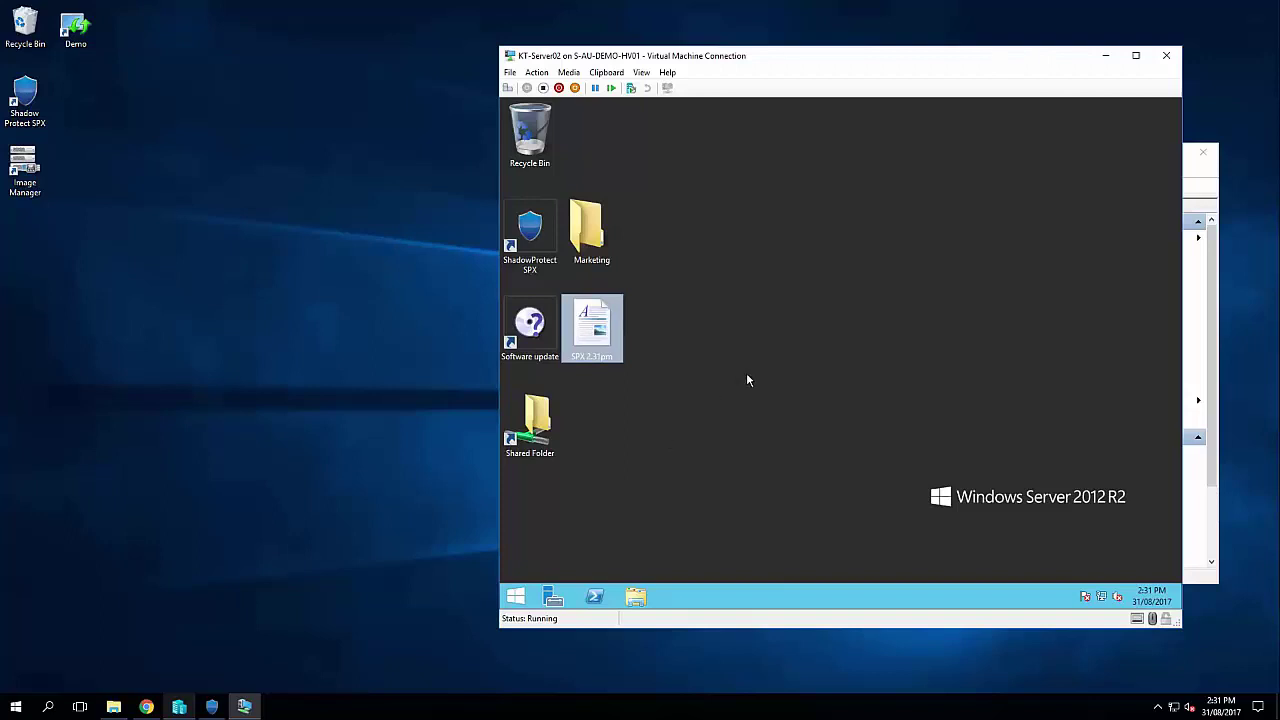
# Check the Standard 1hr job in ShadowProtect SPX, then switch to the ShadowControl dashboard in Chrome.
pyautogui.click(530, 235)
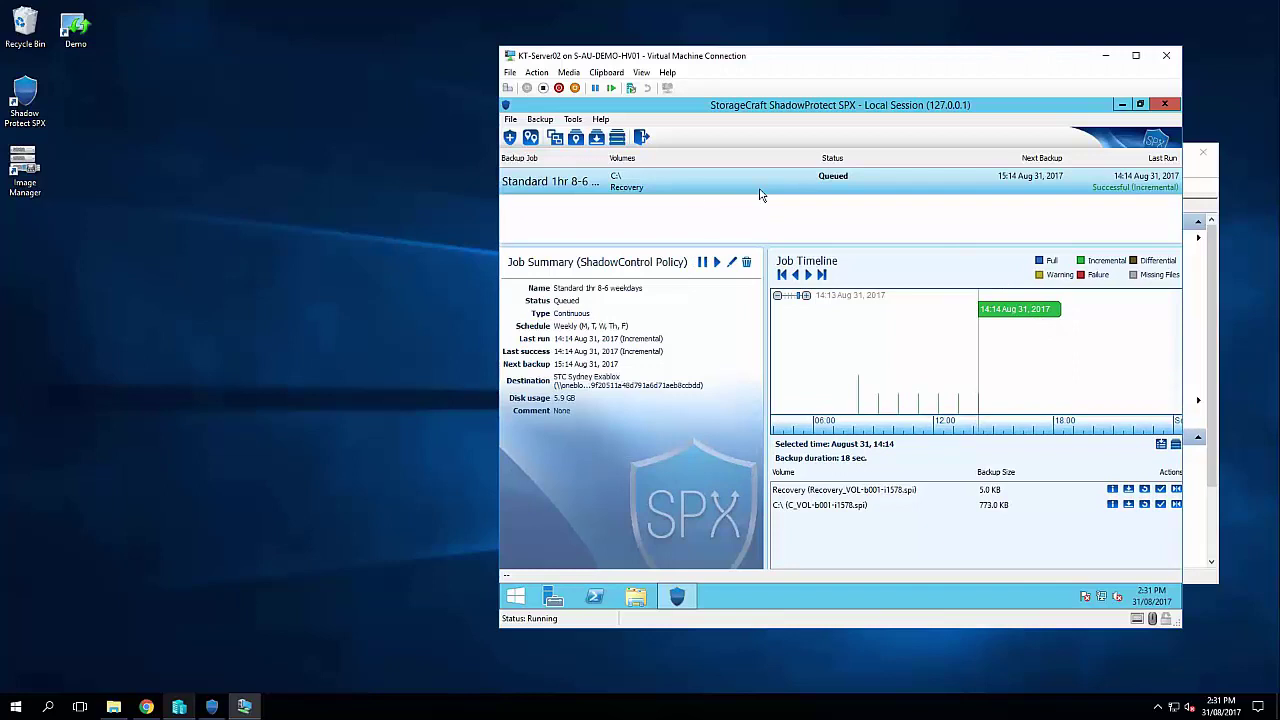
pyautogui.click(147, 706)
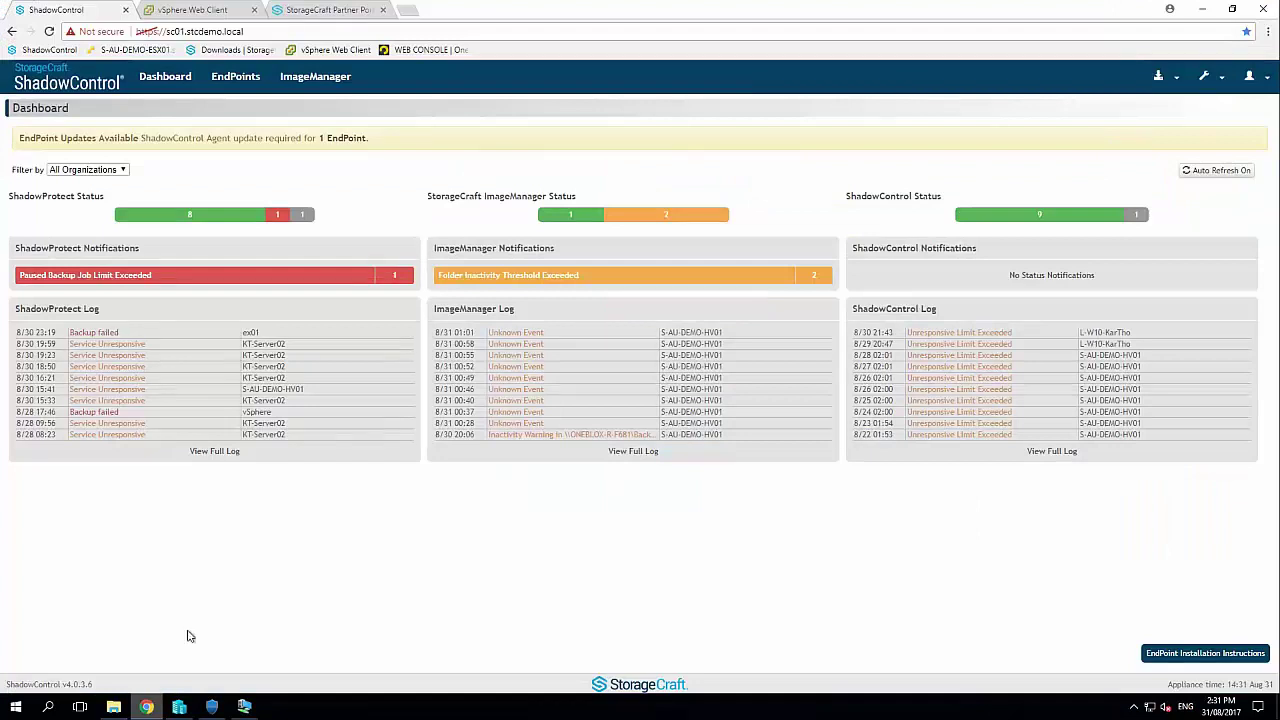
# Run KT-Server02's Standard 1hr 8-6 weekdays backup job now from its endpoint page.
pyautogui.click(240, 78)
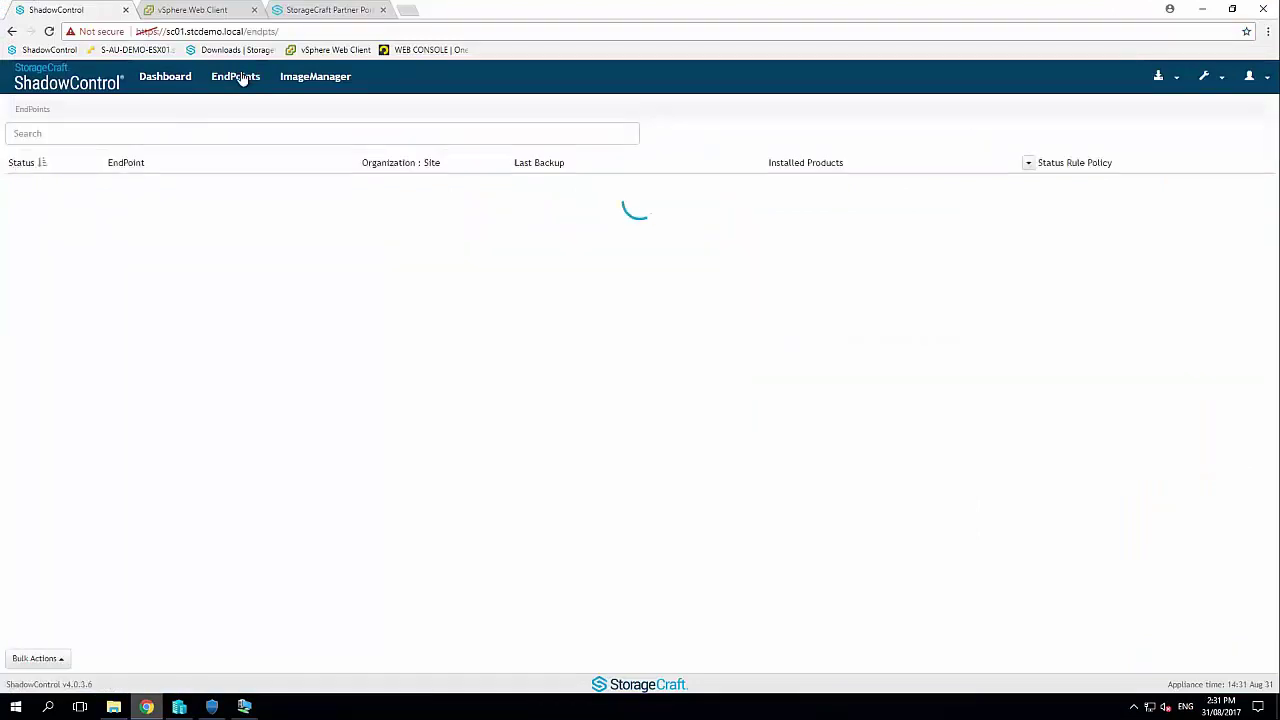
pyautogui.click(147, 358)
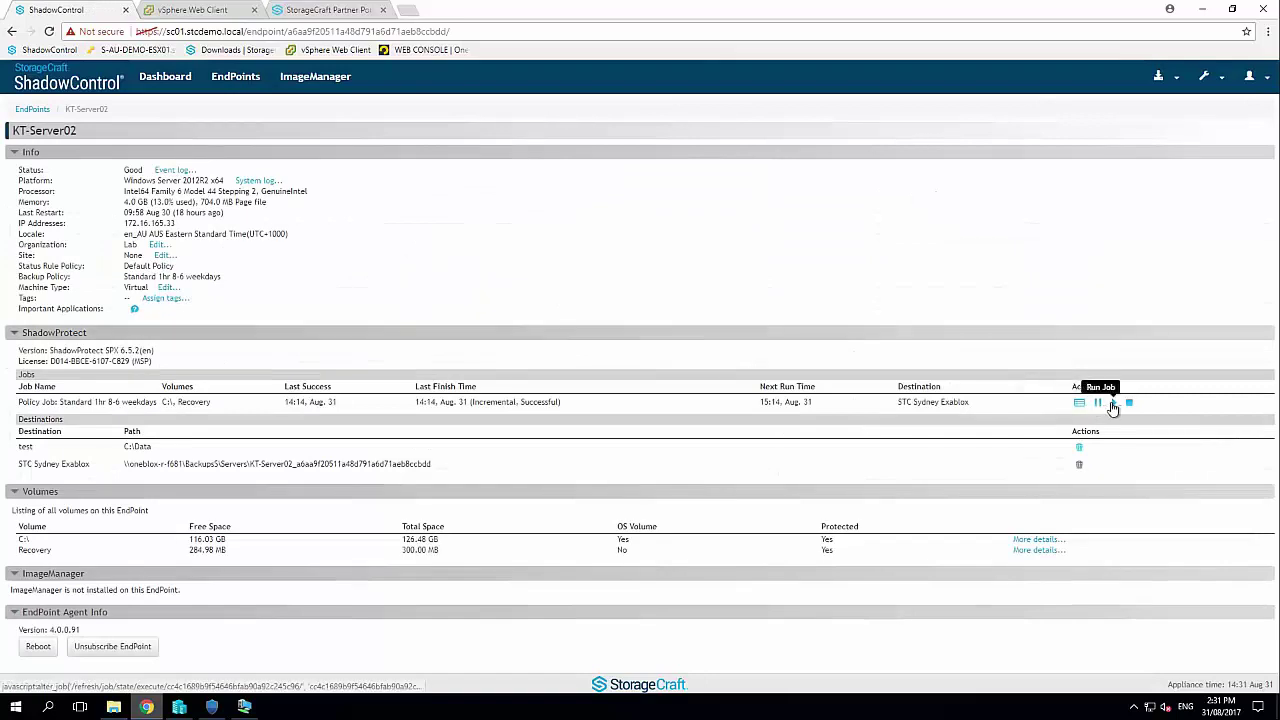
pyautogui.click(1113, 404)
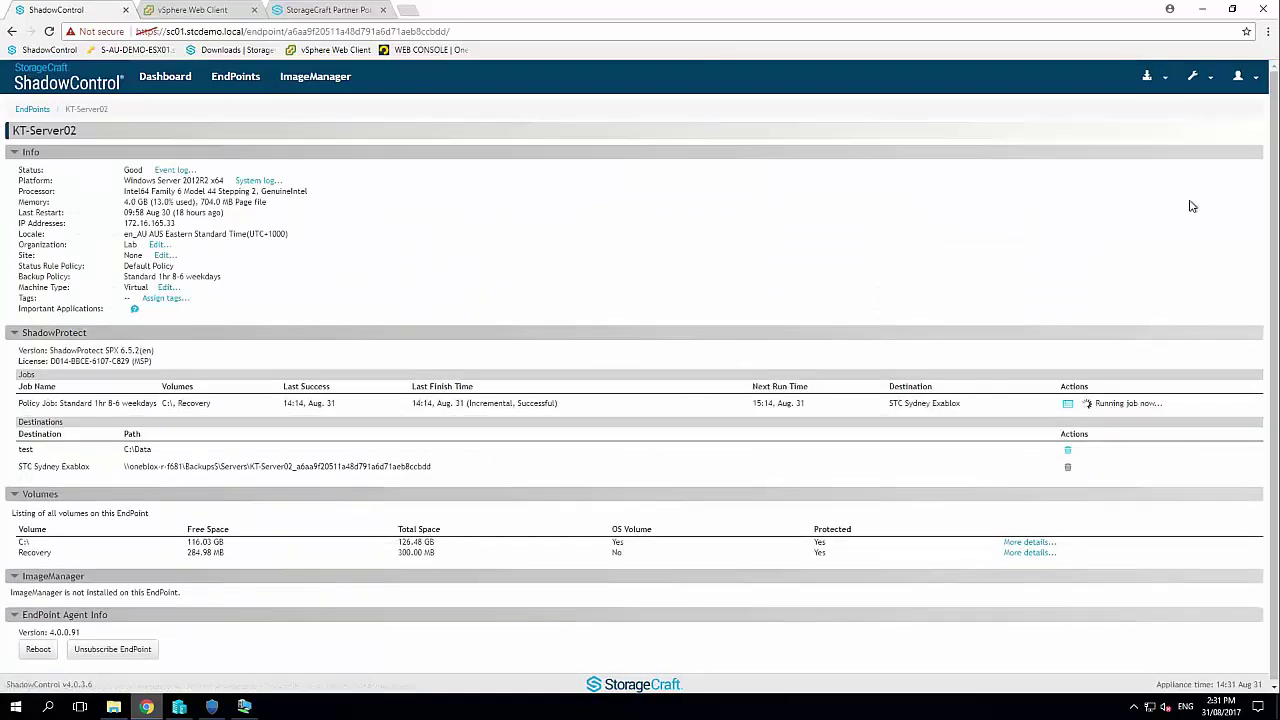
# Minimize Chrome and confirm SPX lists the 14:31 incremental backup as successful in 25 sec.
pyautogui.click(1204, 9)
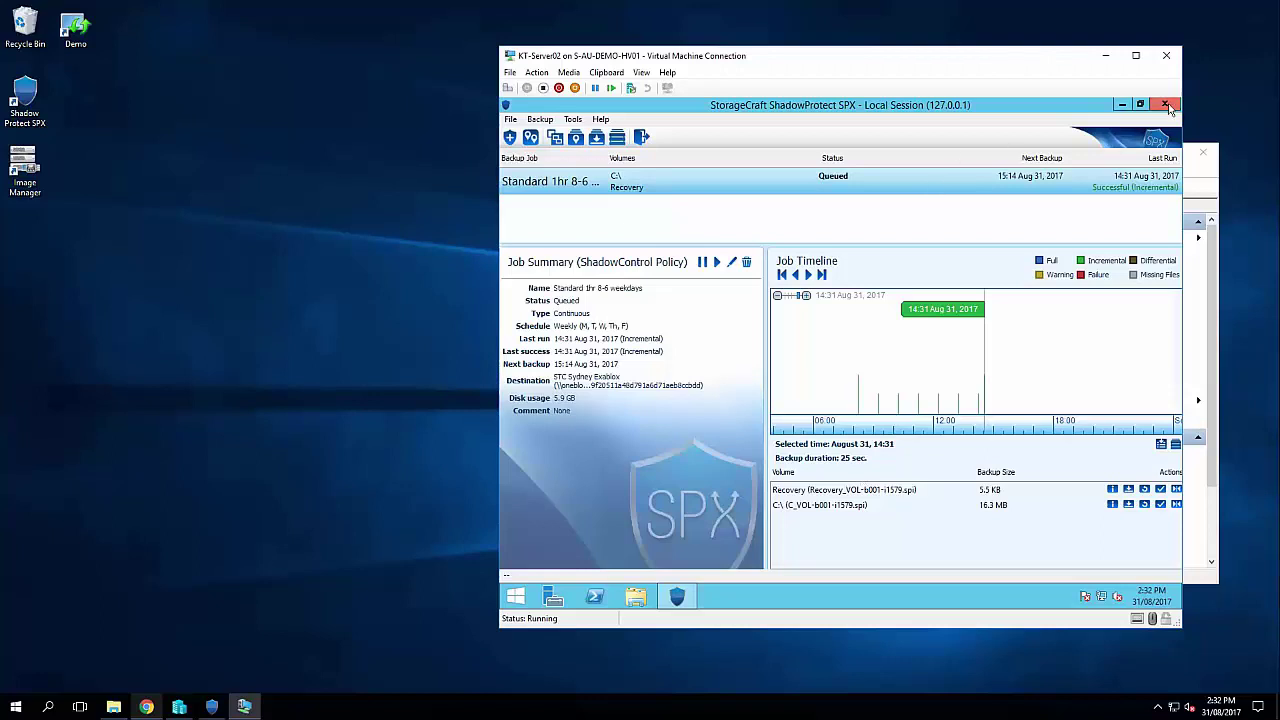
# Close SPX, shut KT-Server02 down via the Software update shortcut, and close its console.
pyautogui.click(1166, 105)
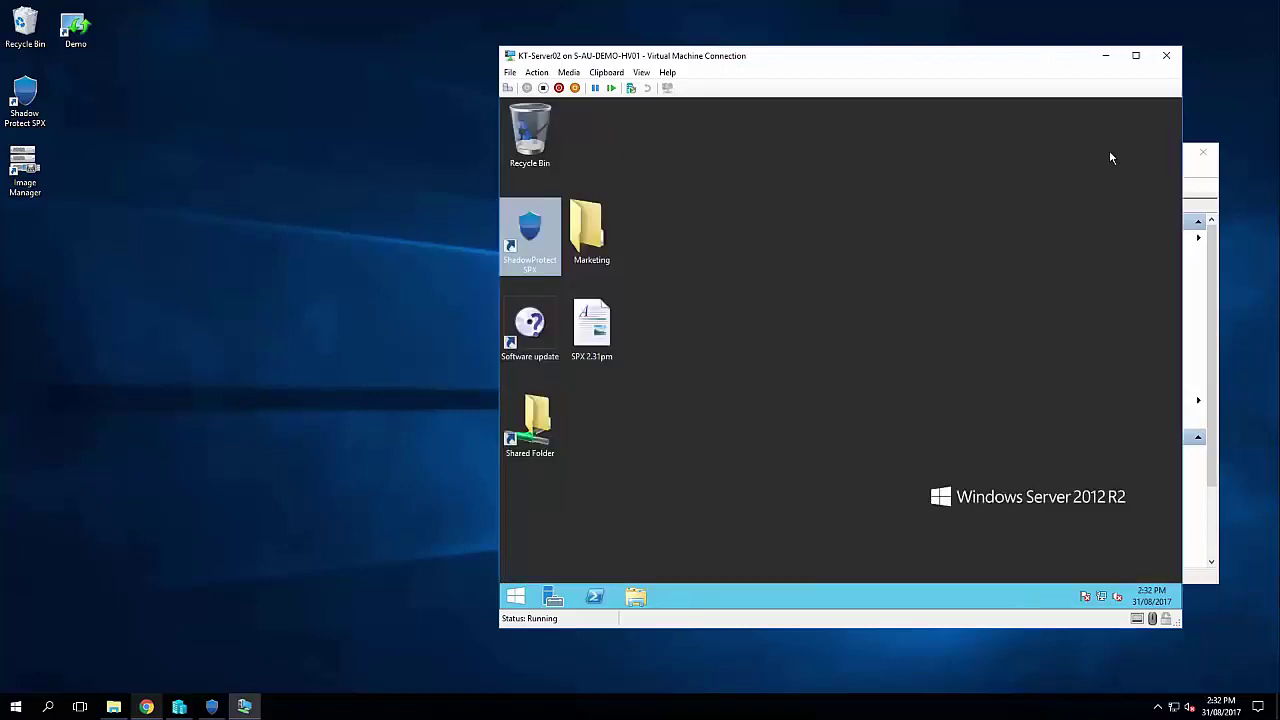
pyautogui.click(543, 334)
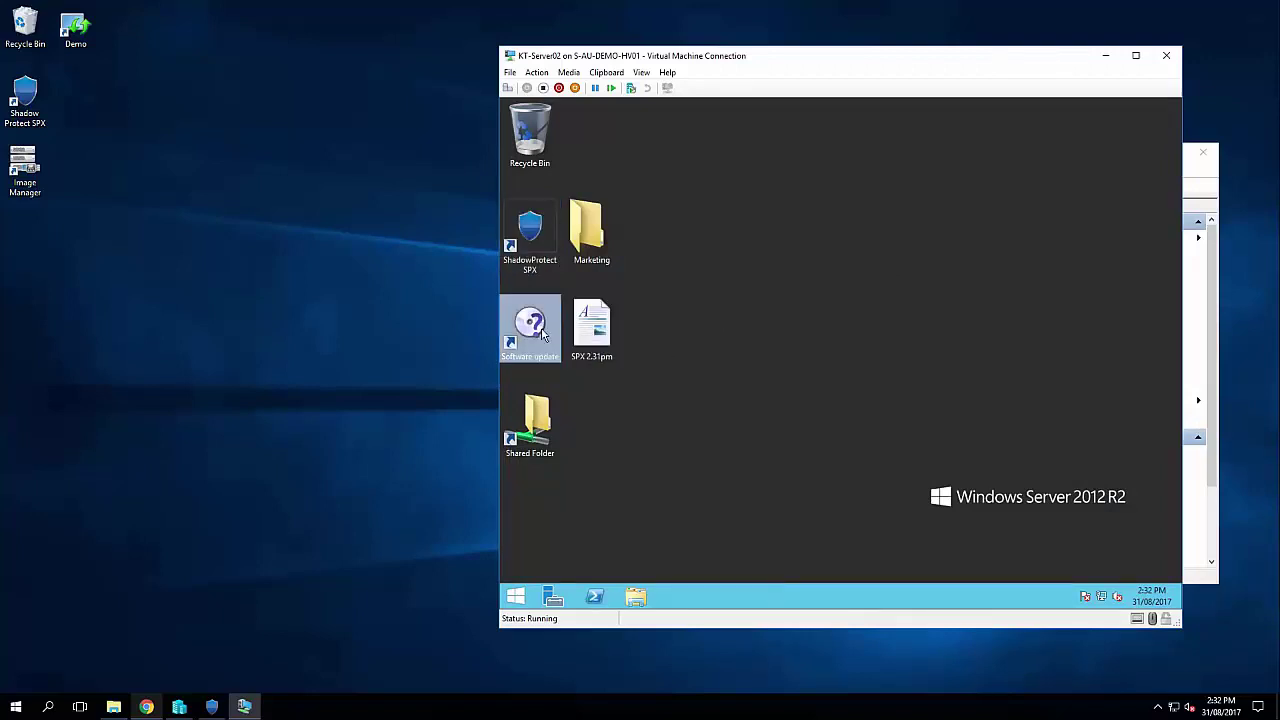
pyautogui.doubleClick(545, 335)
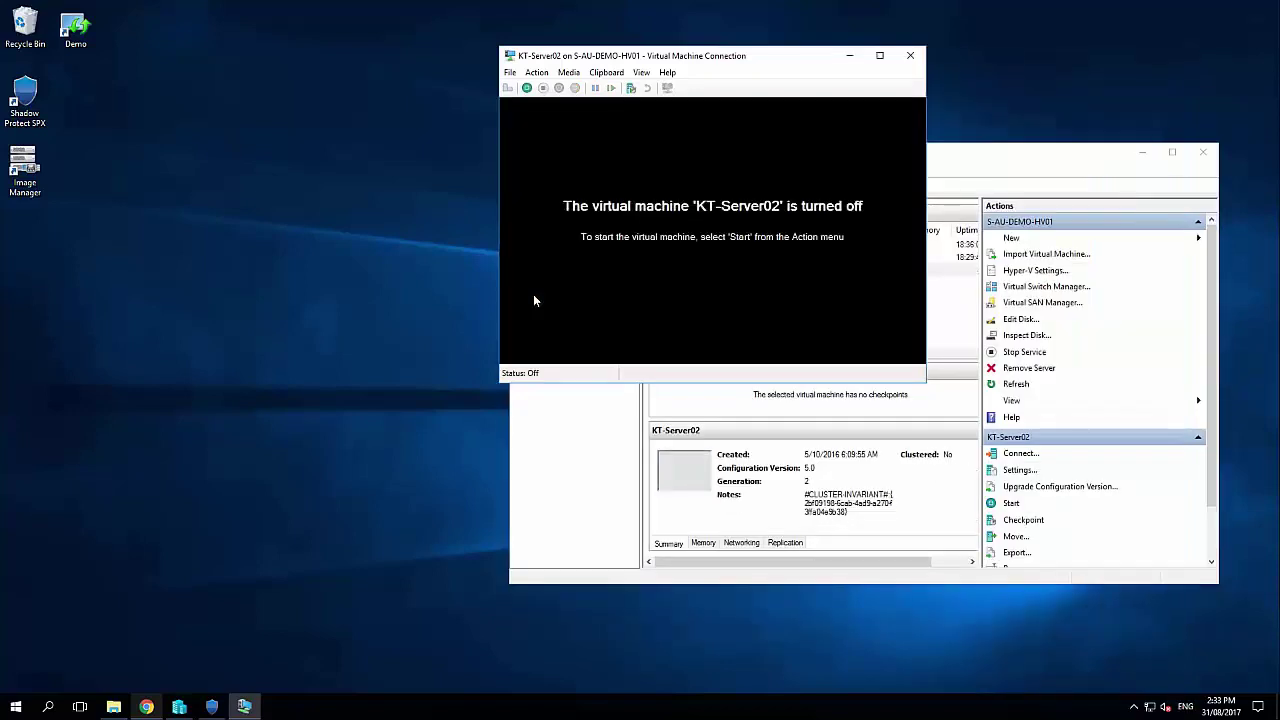
pyautogui.click(910, 55)
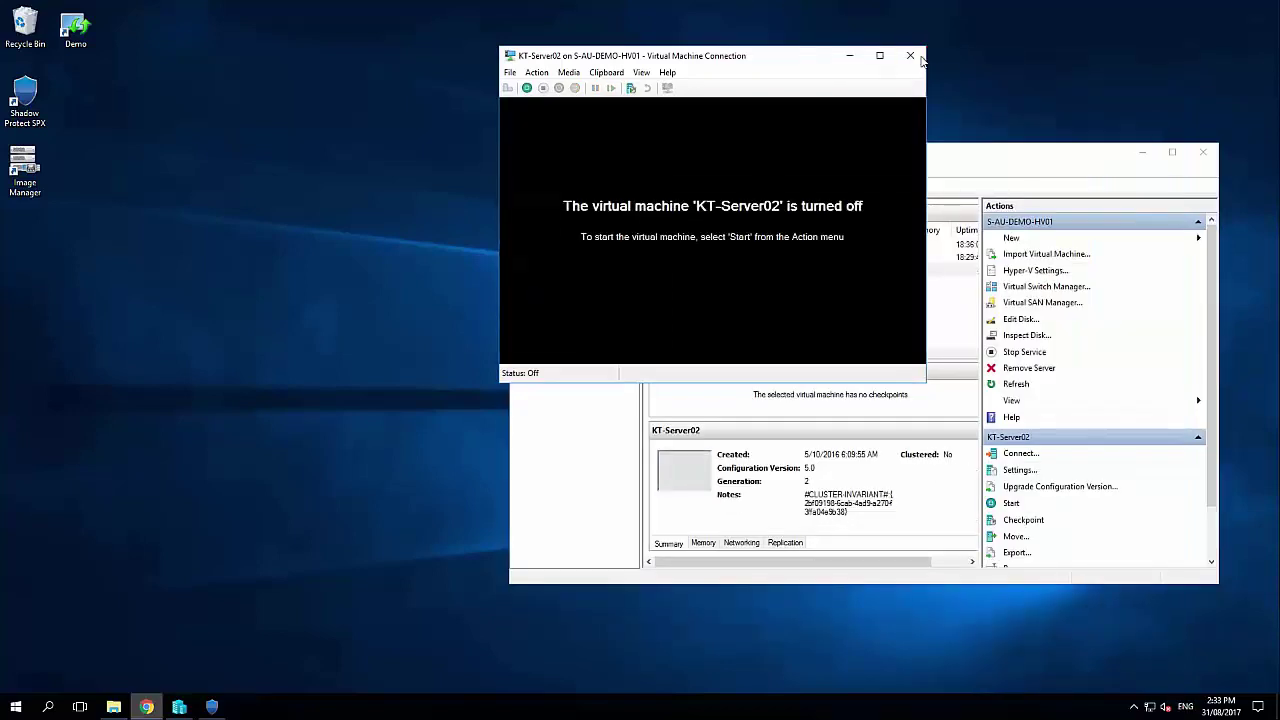
pyautogui.click(782, 271)
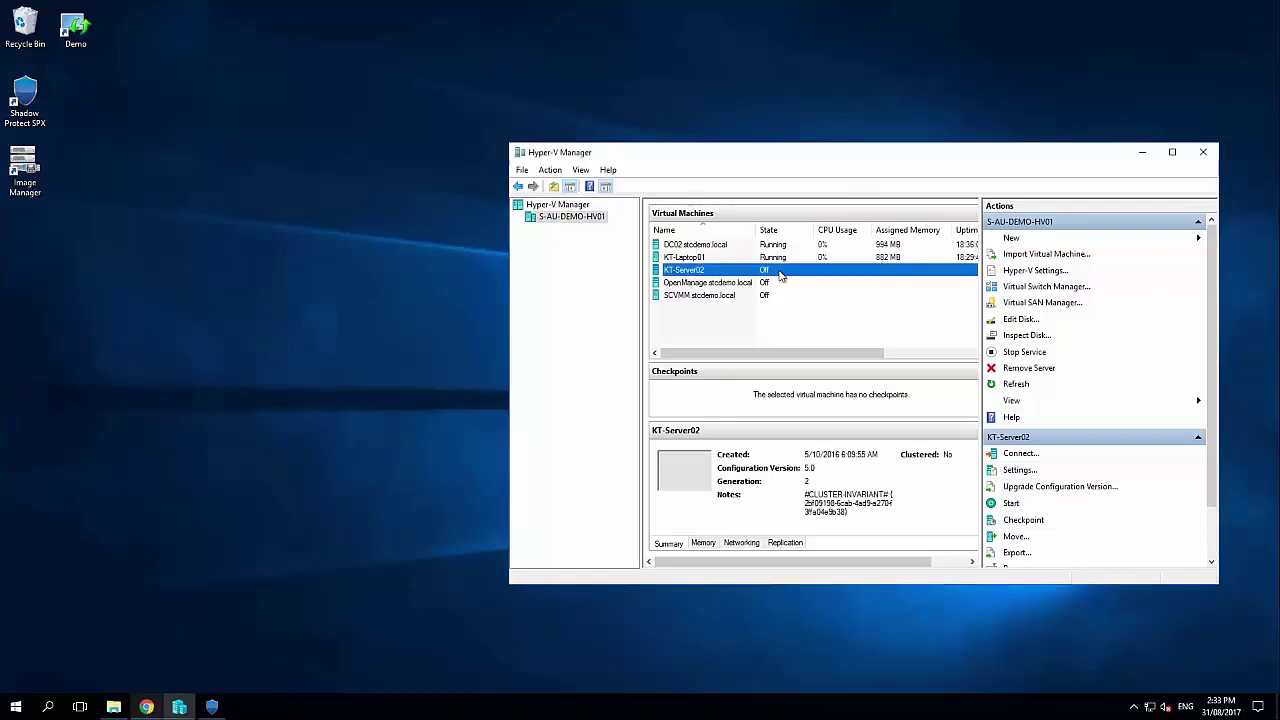
# Open ShadowProtect SPX on the host and start the VirtualBoot wizard.
pyautogui.click(1140, 155)
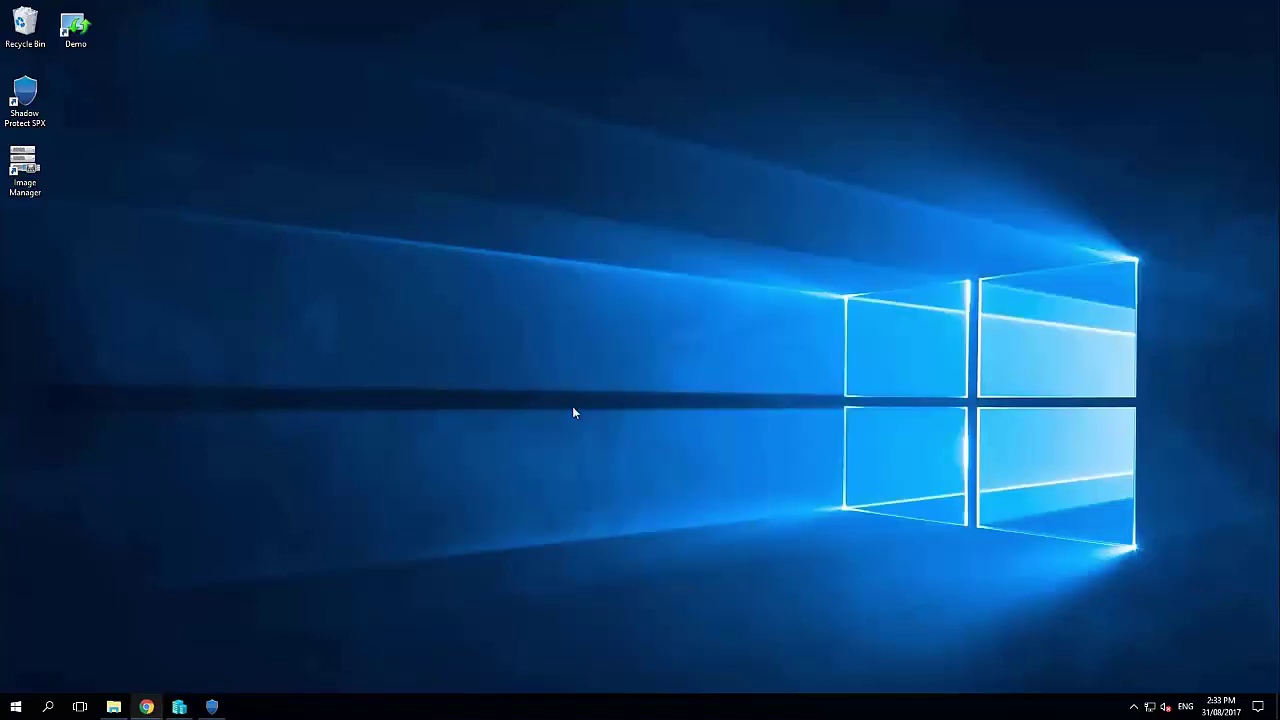
pyautogui.click(211, 707)
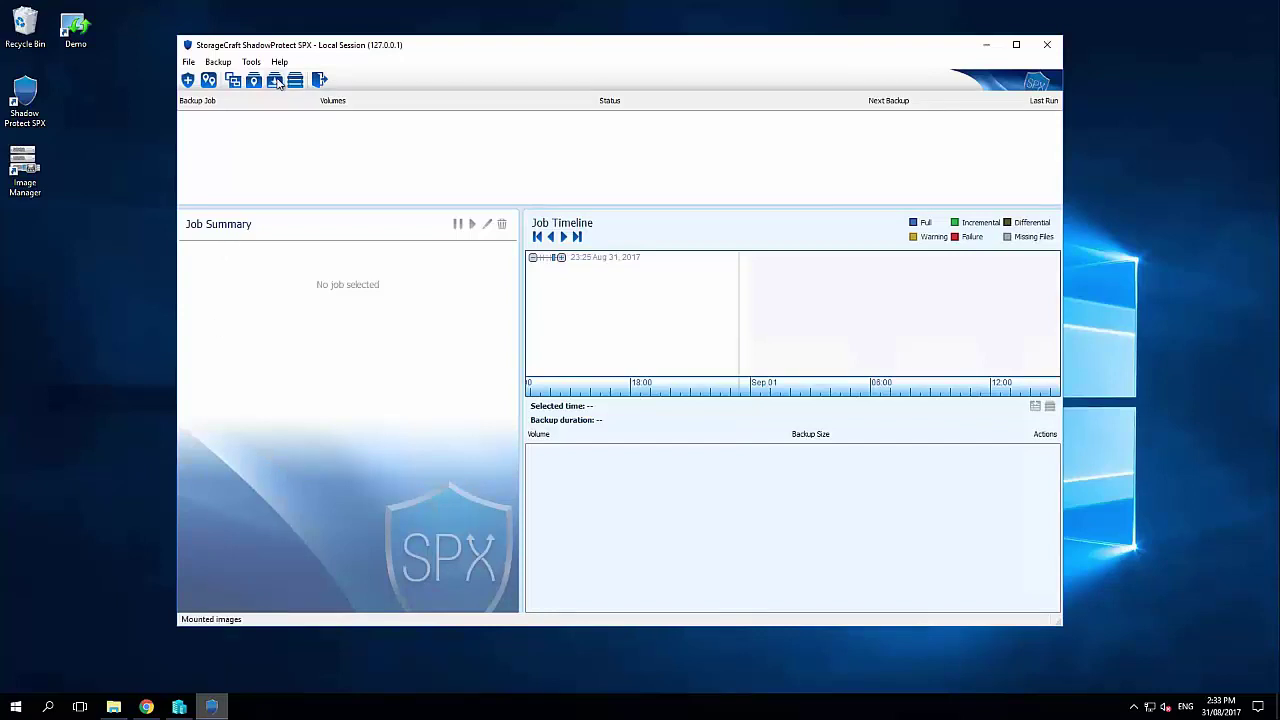
pyautogui.click(296, 82)
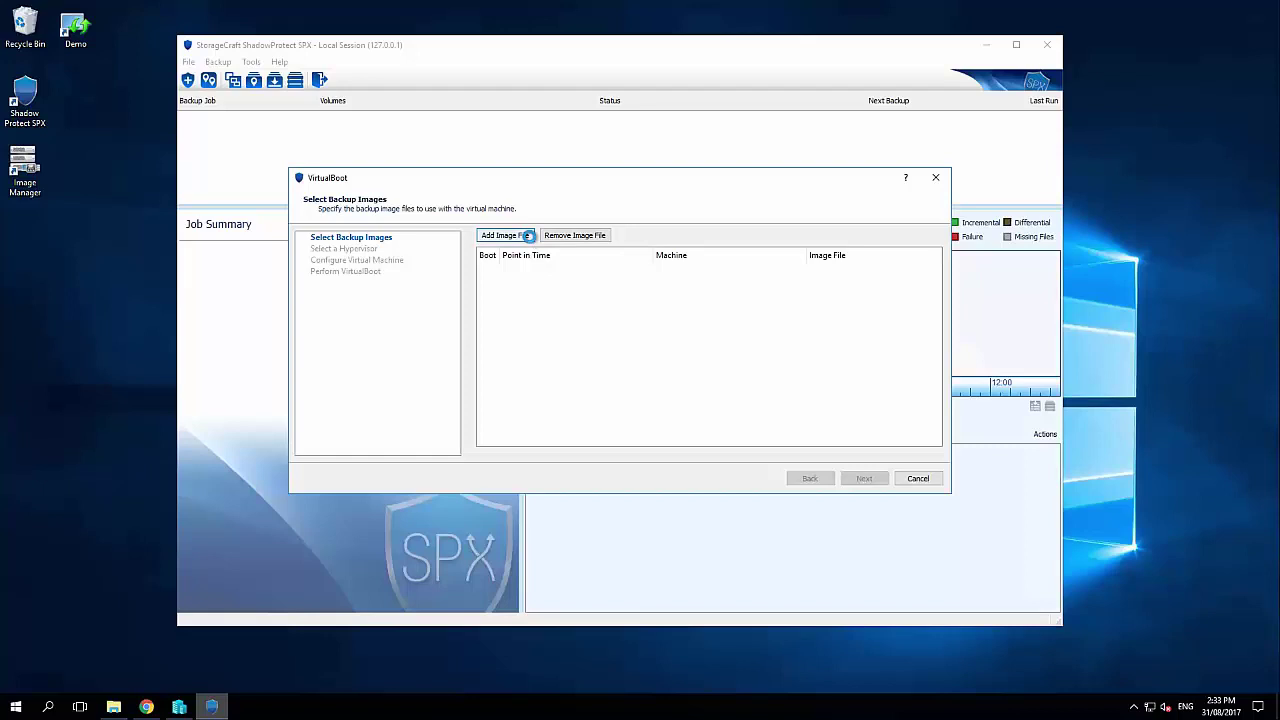
# Add the C_VOL-b001-i1579.spi image from Demo_vSphere, entering its image password.
pyautogui.click(529, 236)
pyautogui.moveTo(611, 296); pyautogui.dragTo(613, 338)
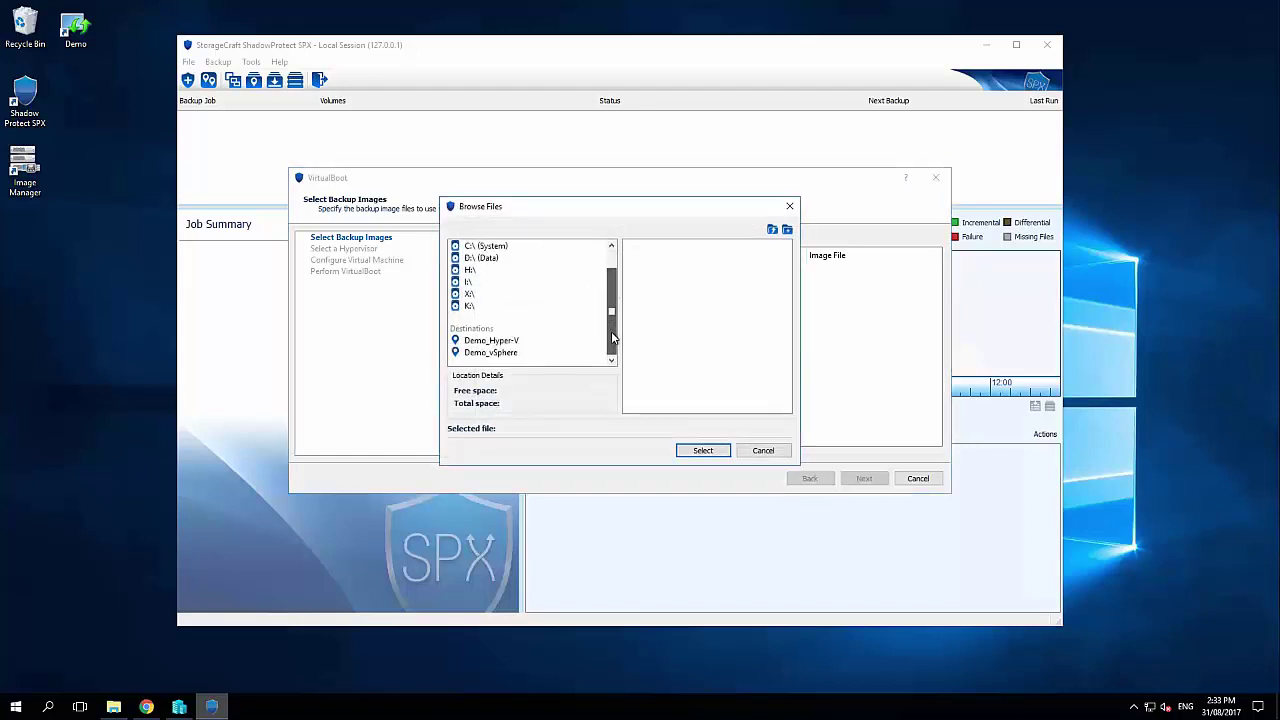
pyautogui.click(505, 352)
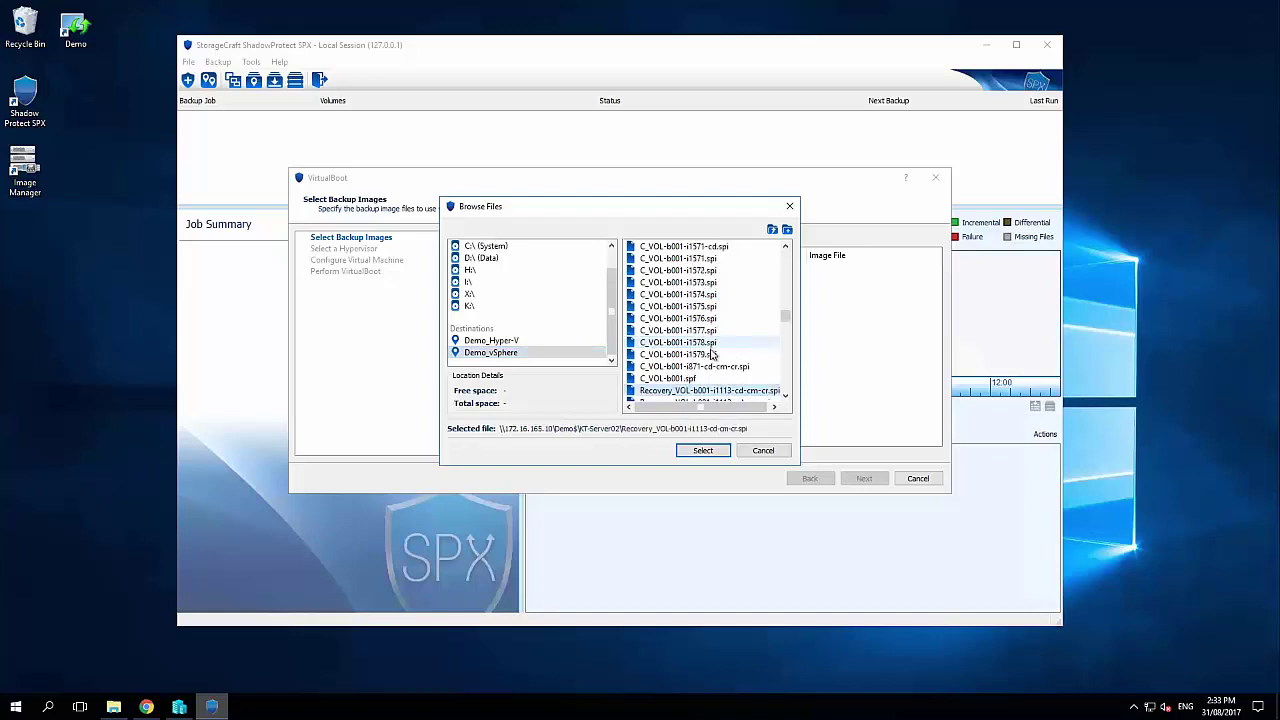
pyautogui.click(712, 355)
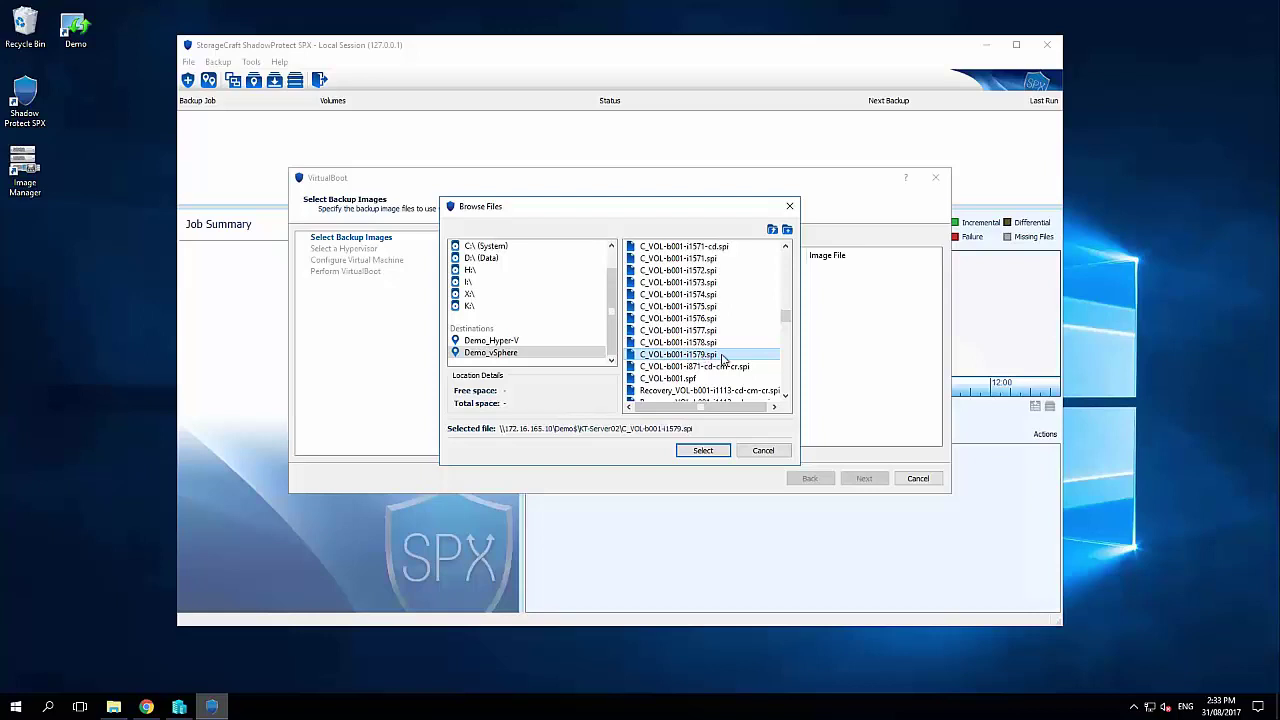
pyautogui.click(705, 450)
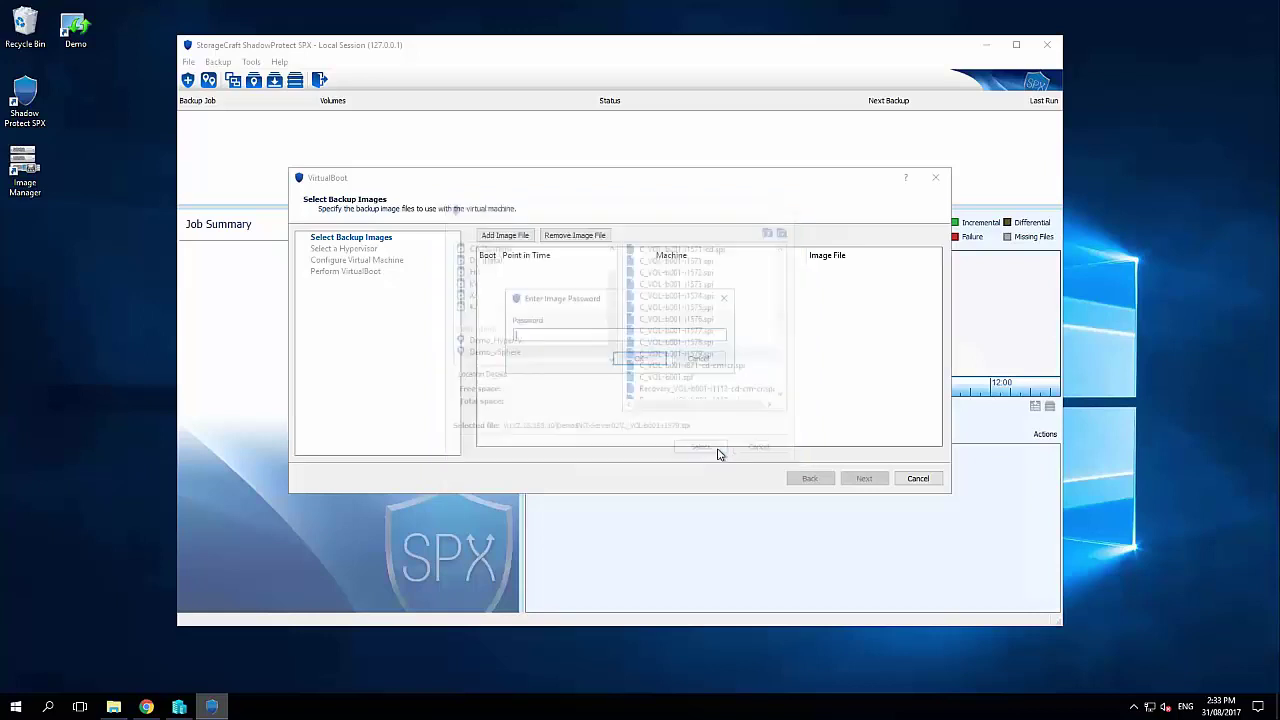
pyautogui.write('••••••••••')
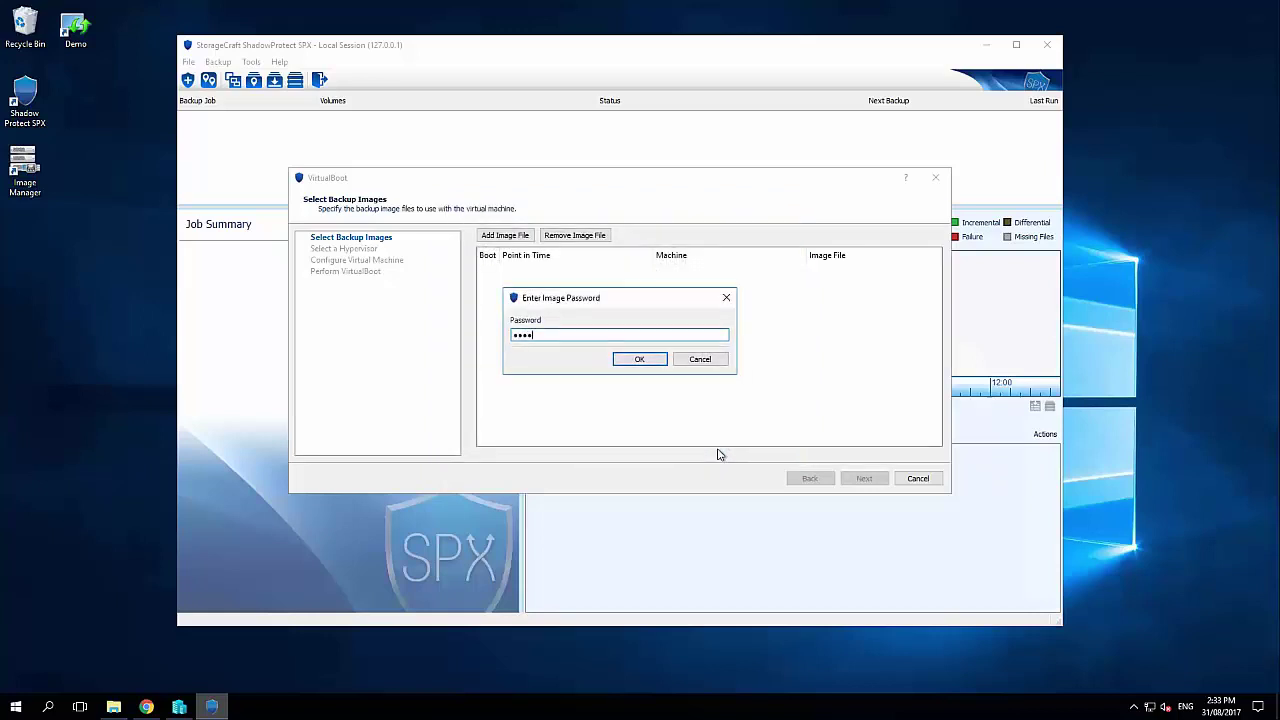
pyautogui.press('Return')
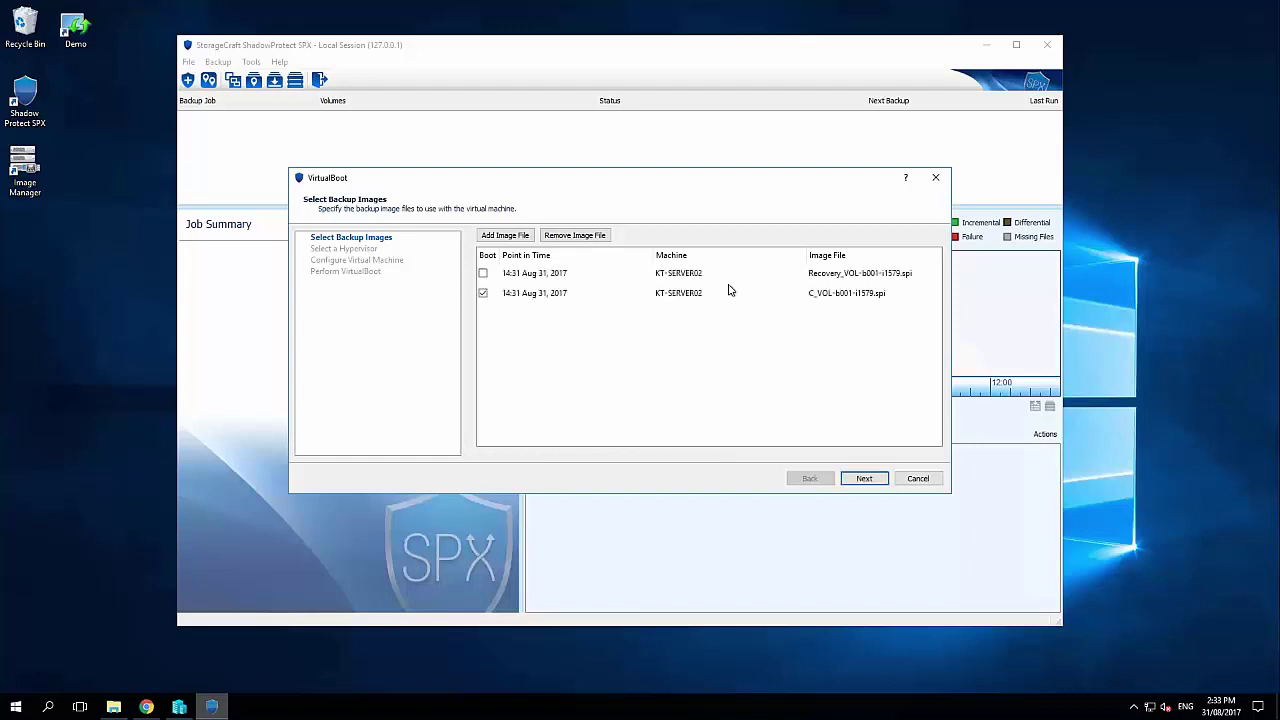
# Remove the Recovery_VOL-b001-i1579.spi entry so only the C_VOL image remains.
pyautogui.click(670, 268)
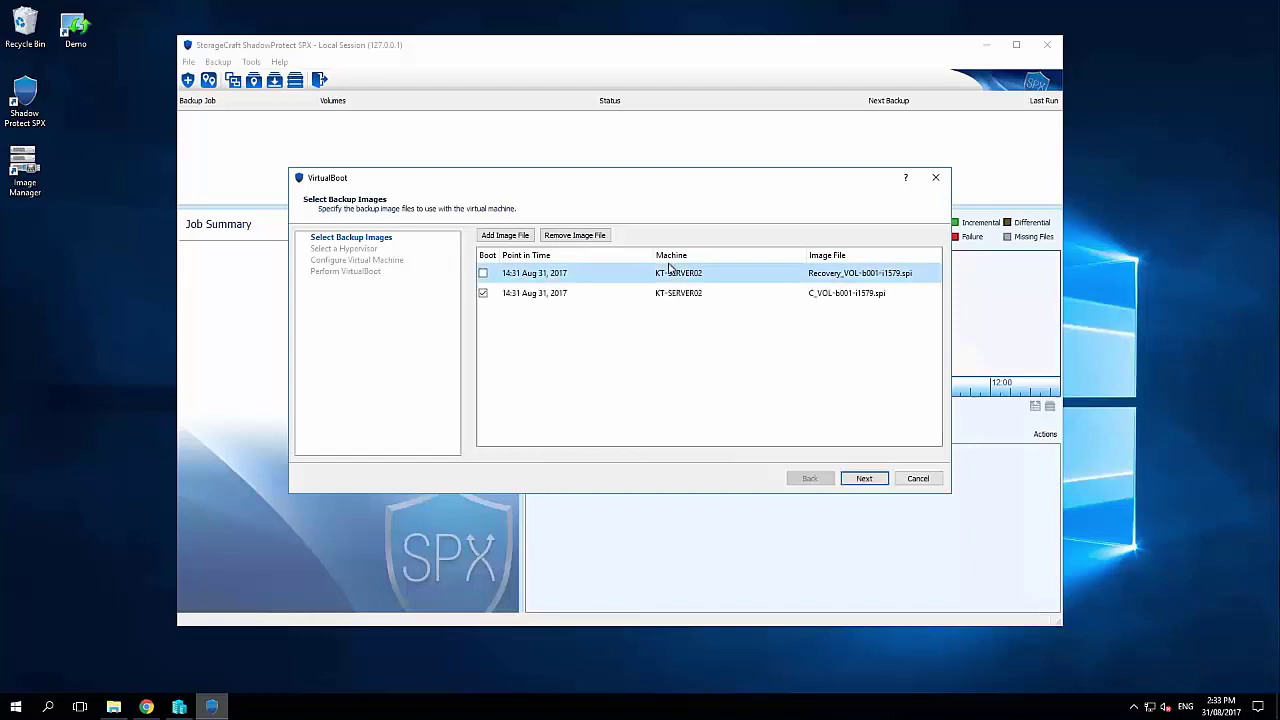
pyautogui.click(573, 236)
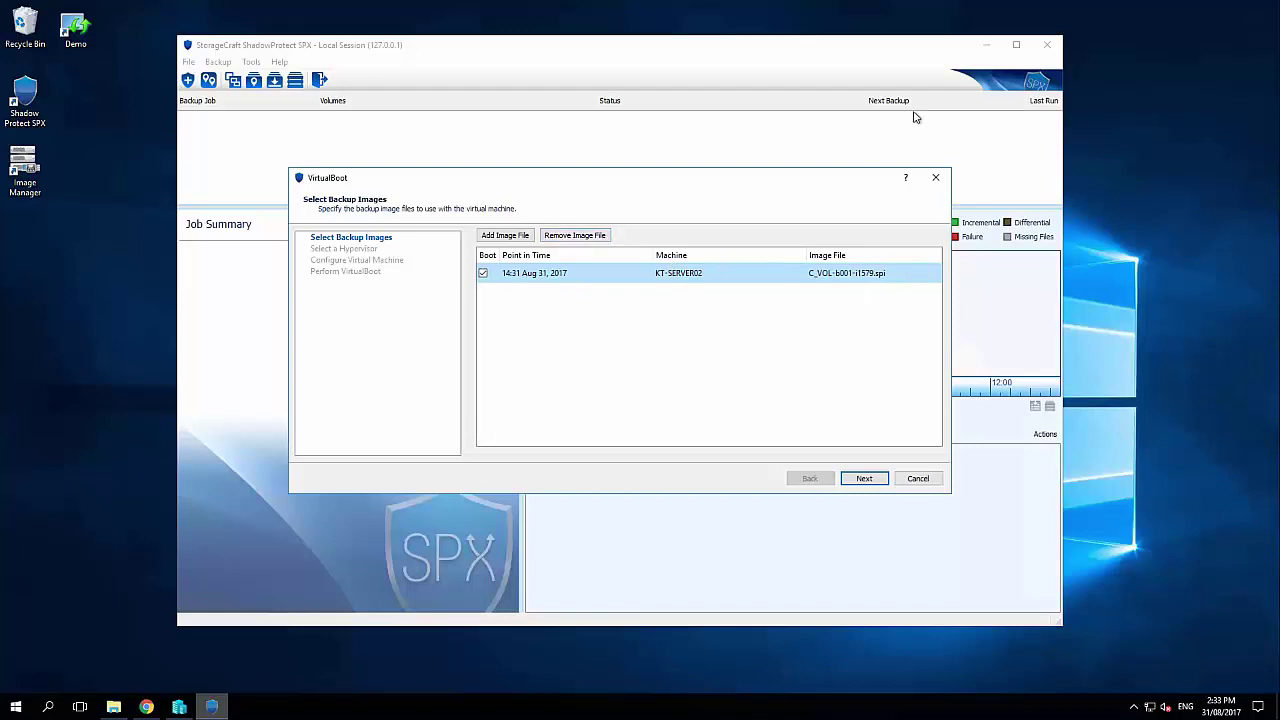
pyautogui.click(865, 479)
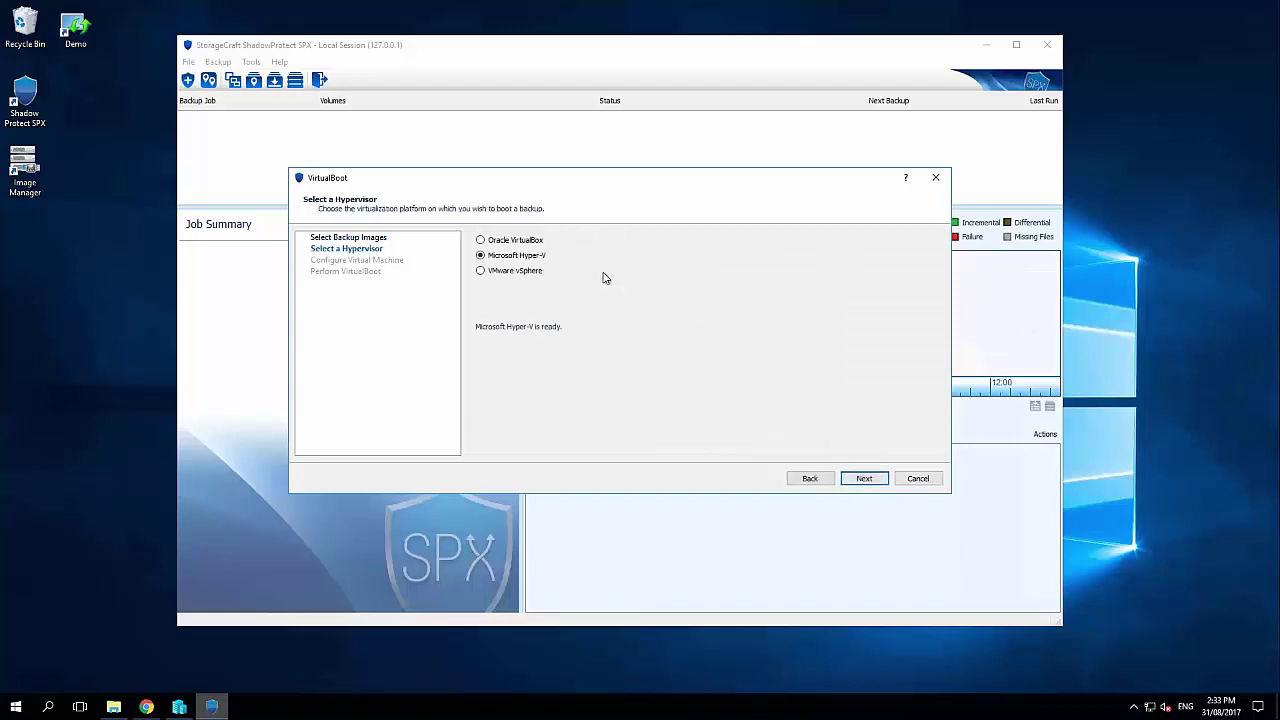
# Choose VMware vSphere and log in with the account's username and password, SSL/TLS verification off.
pyautogui.click(507, 274)
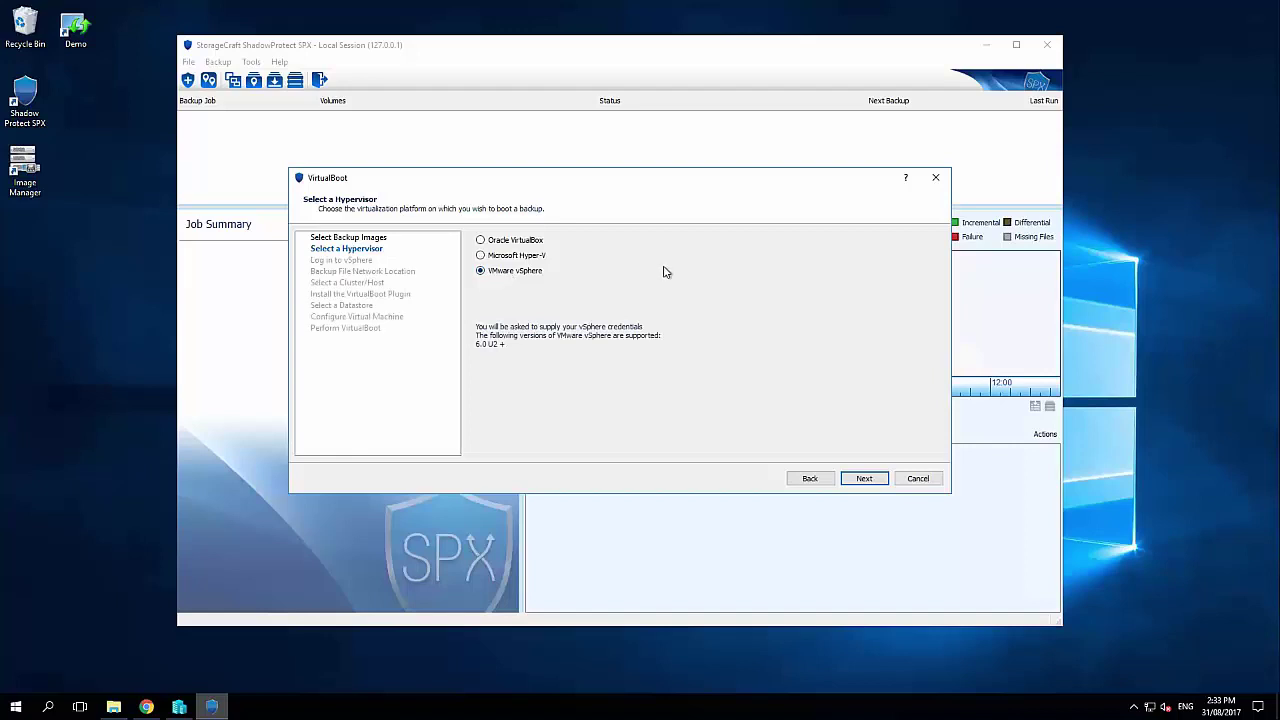
pyautogui.click(877, 480)
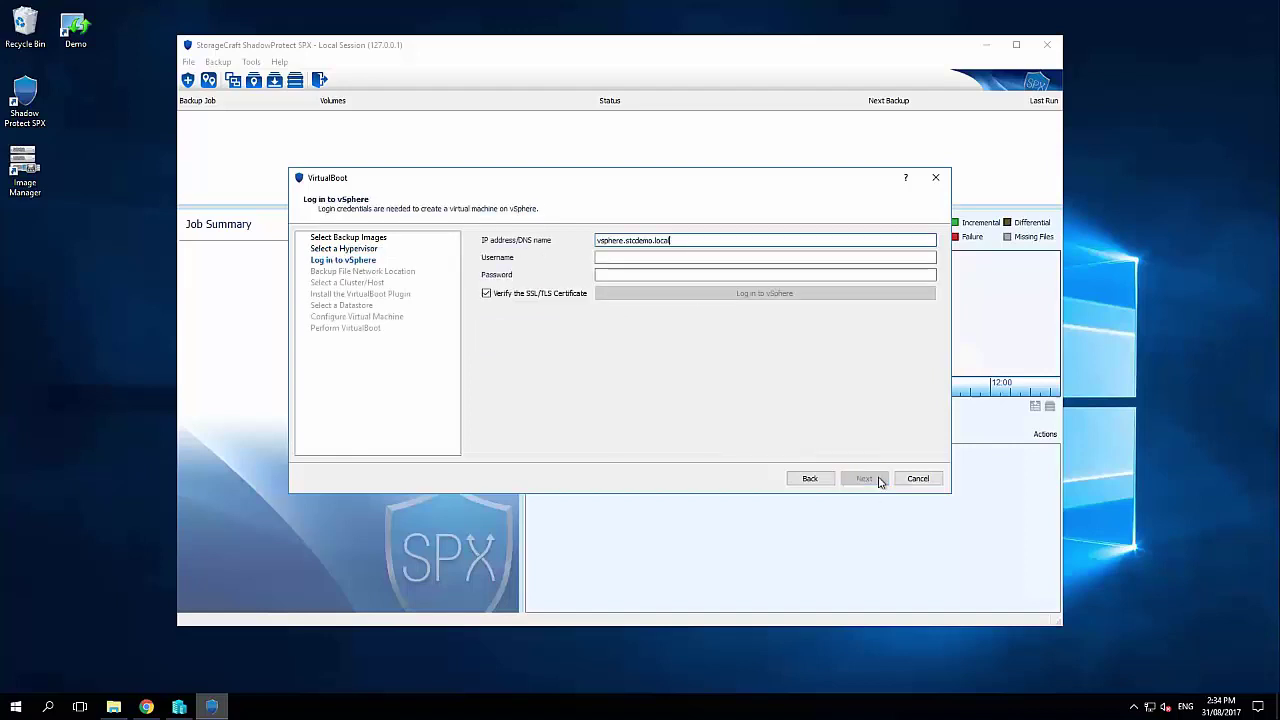
pyautogui.click(618, 256)
pyautogui.write('stcdemo')
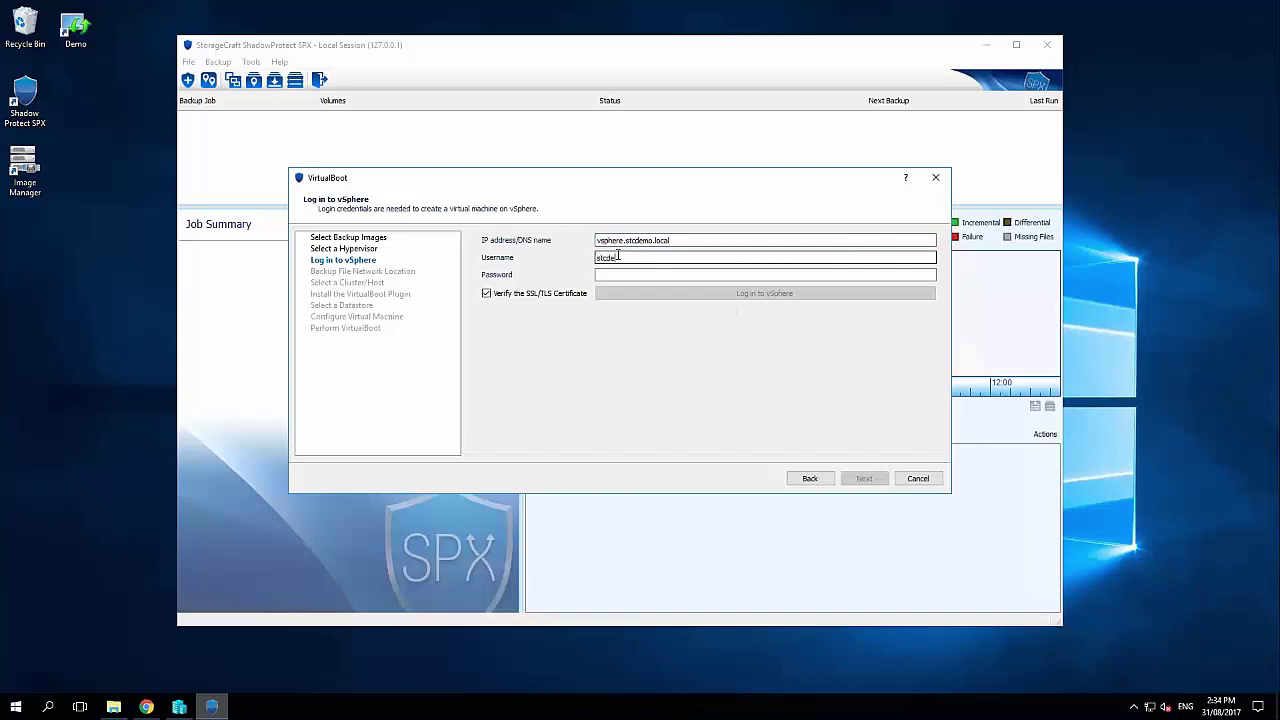
pyautogui.write('\\karl')
pyautogui.press('Tab')
pyautogui.write('********')
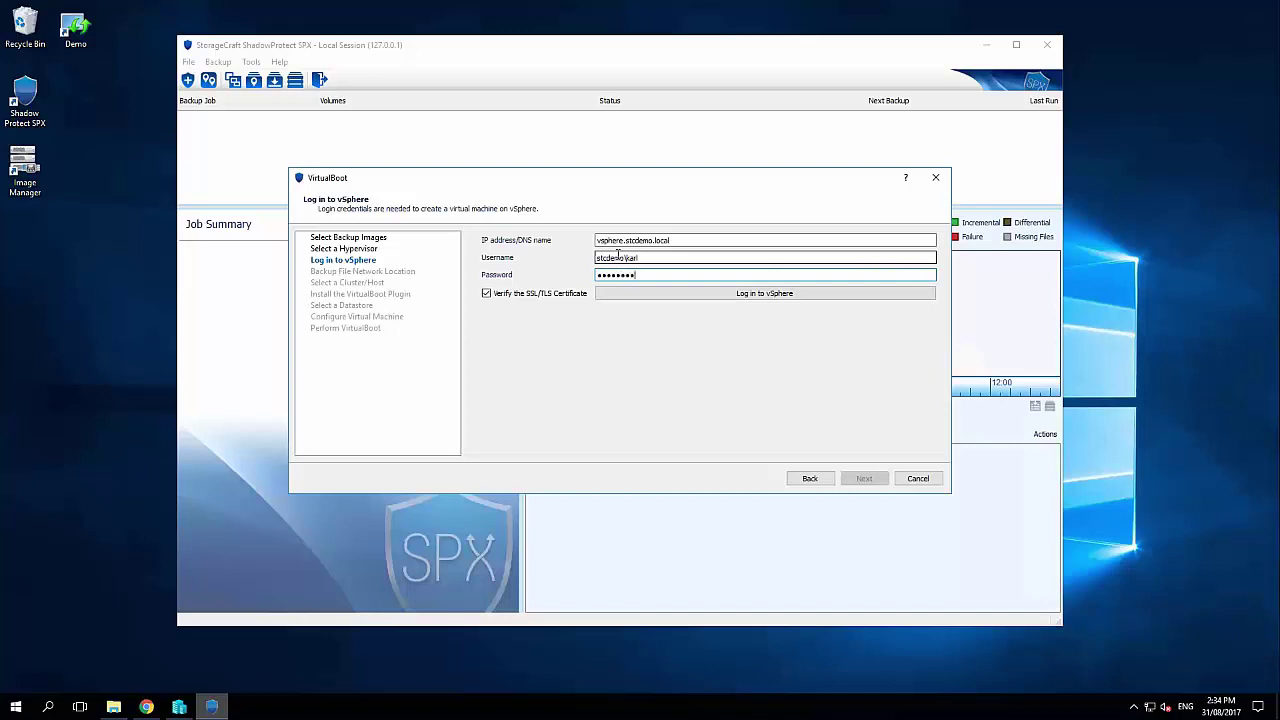
pyautogui.click(569, 294)
pyautogui.click(726, 294)
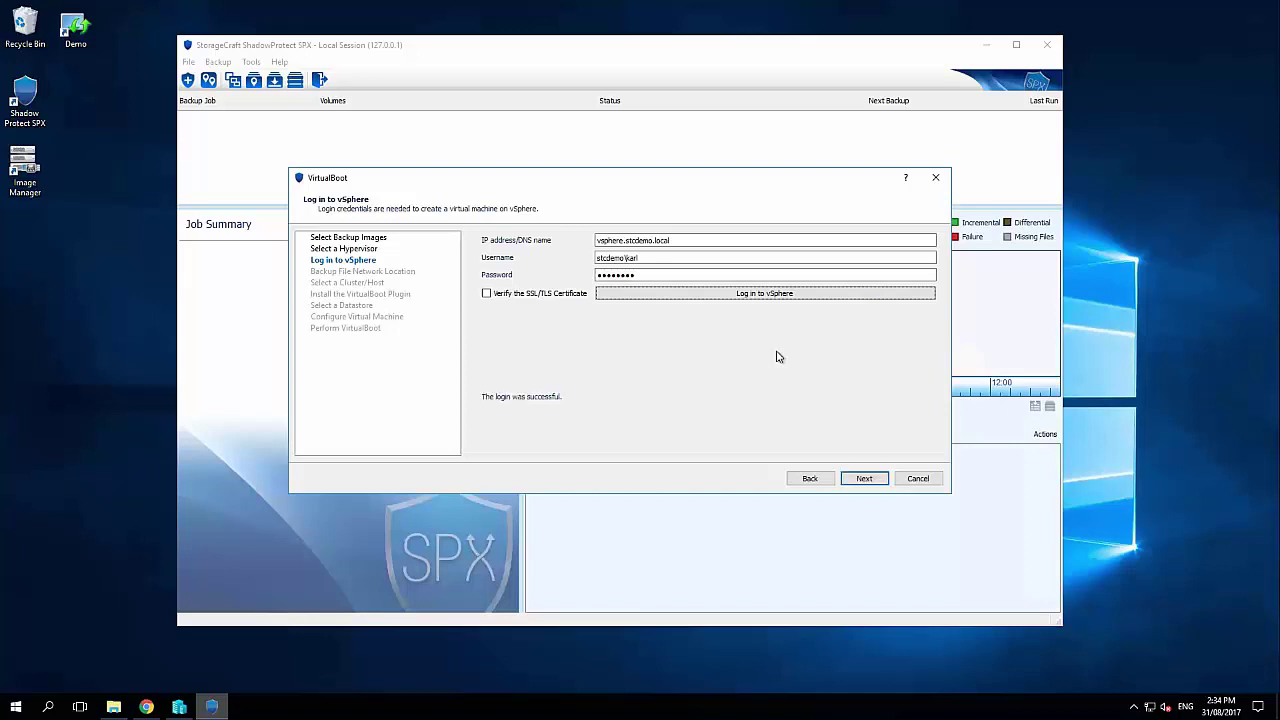
pyautogui.click(863, 478)
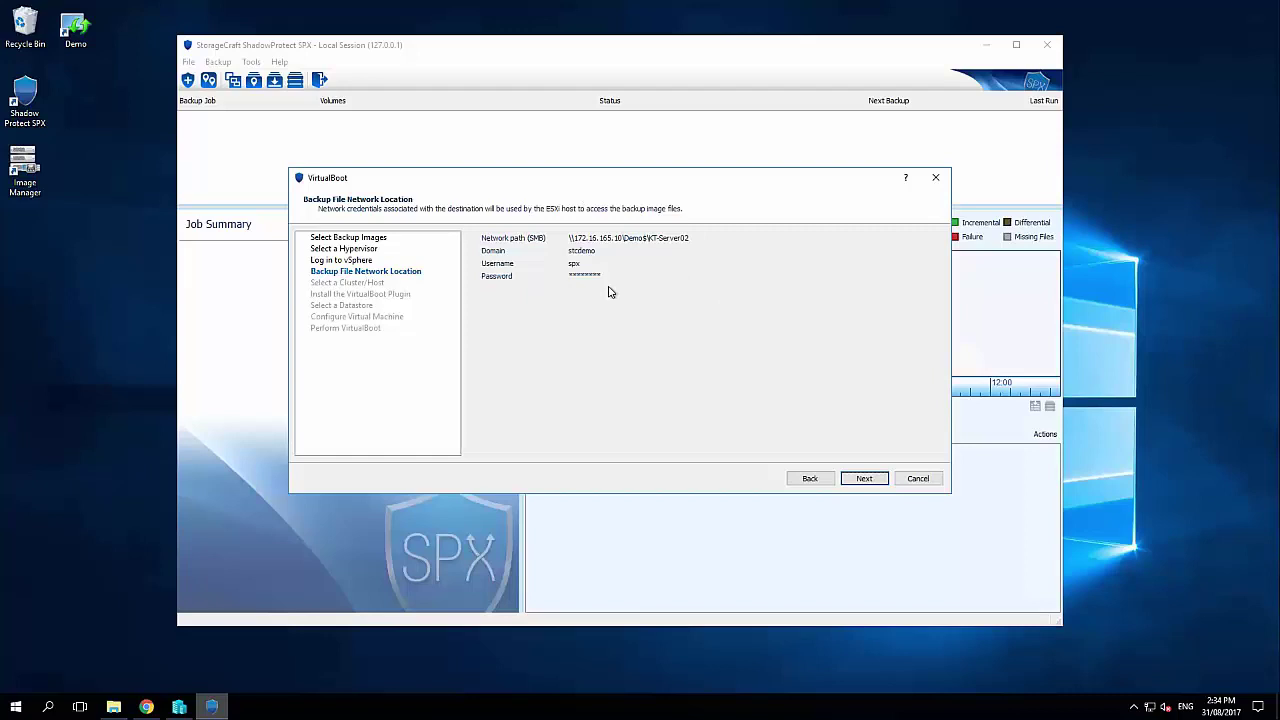
# Place the VM on host 172.16.165.11 and AU-Datastore-01, name it spx01, and create it.
pyautogui.click(866, 480)
pyautogui.click(574, 281)
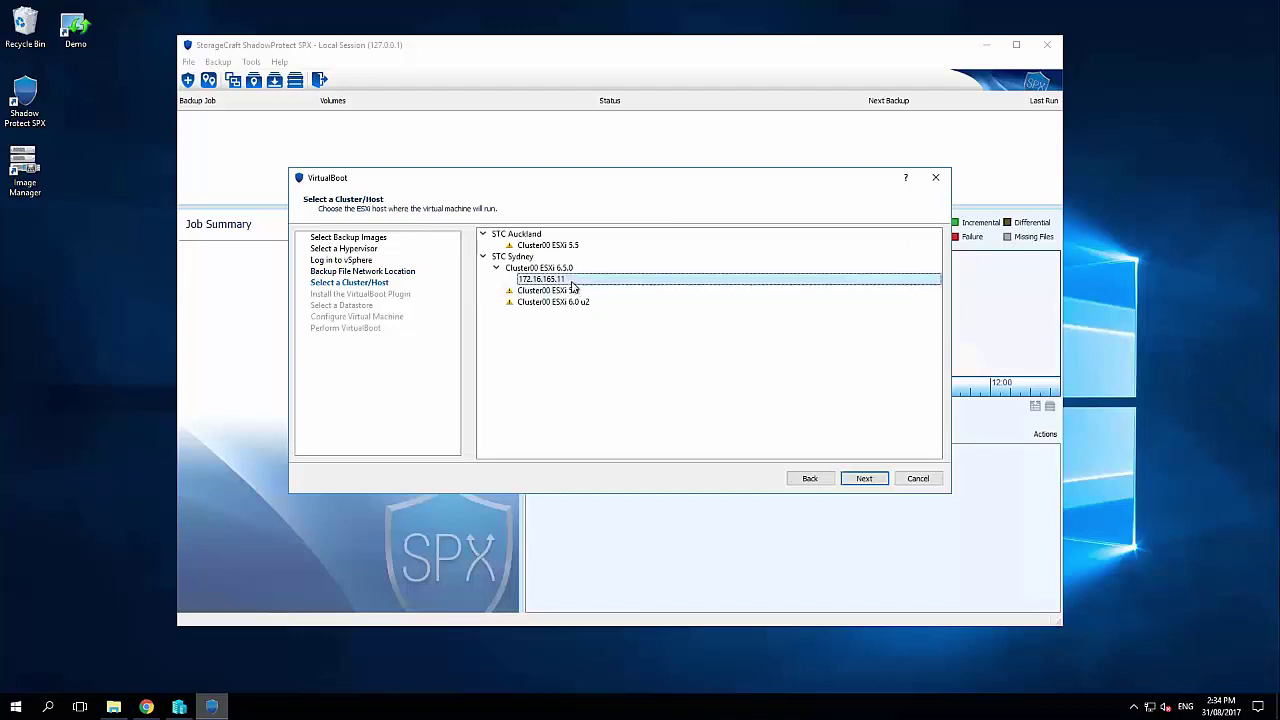
pyautogui.click(866, 479)
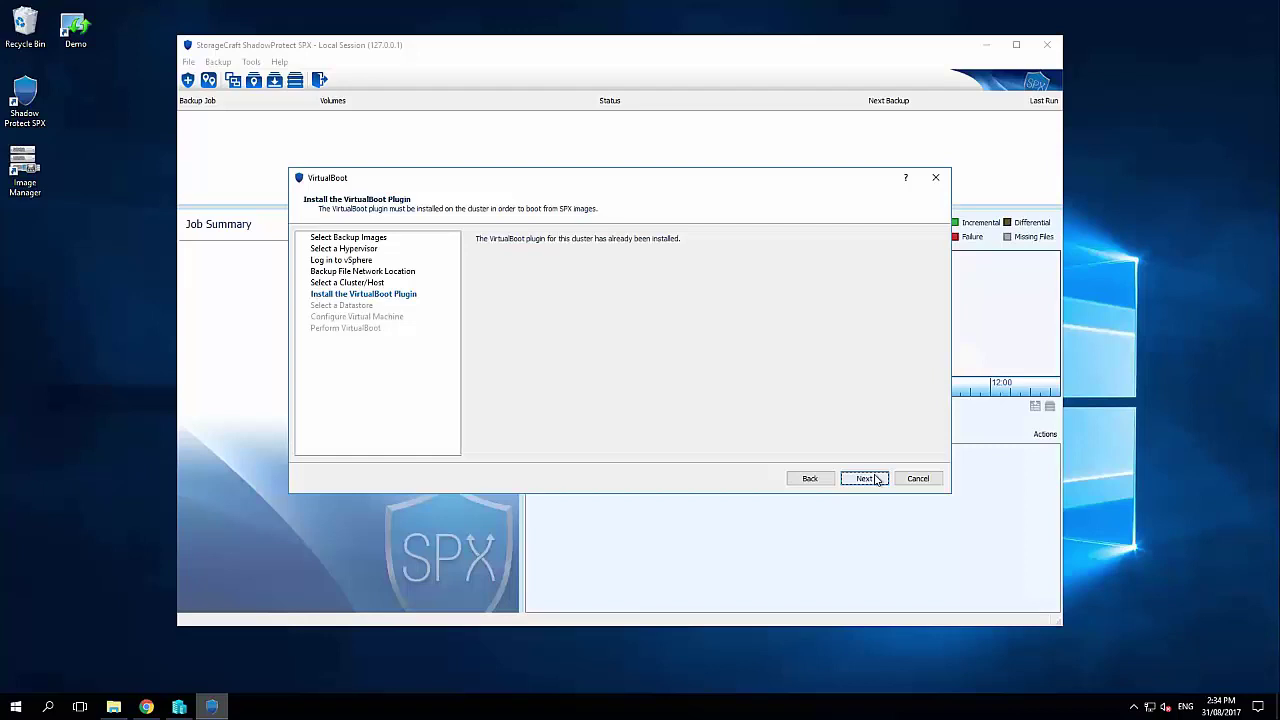
pyautogui.click(875, 480)
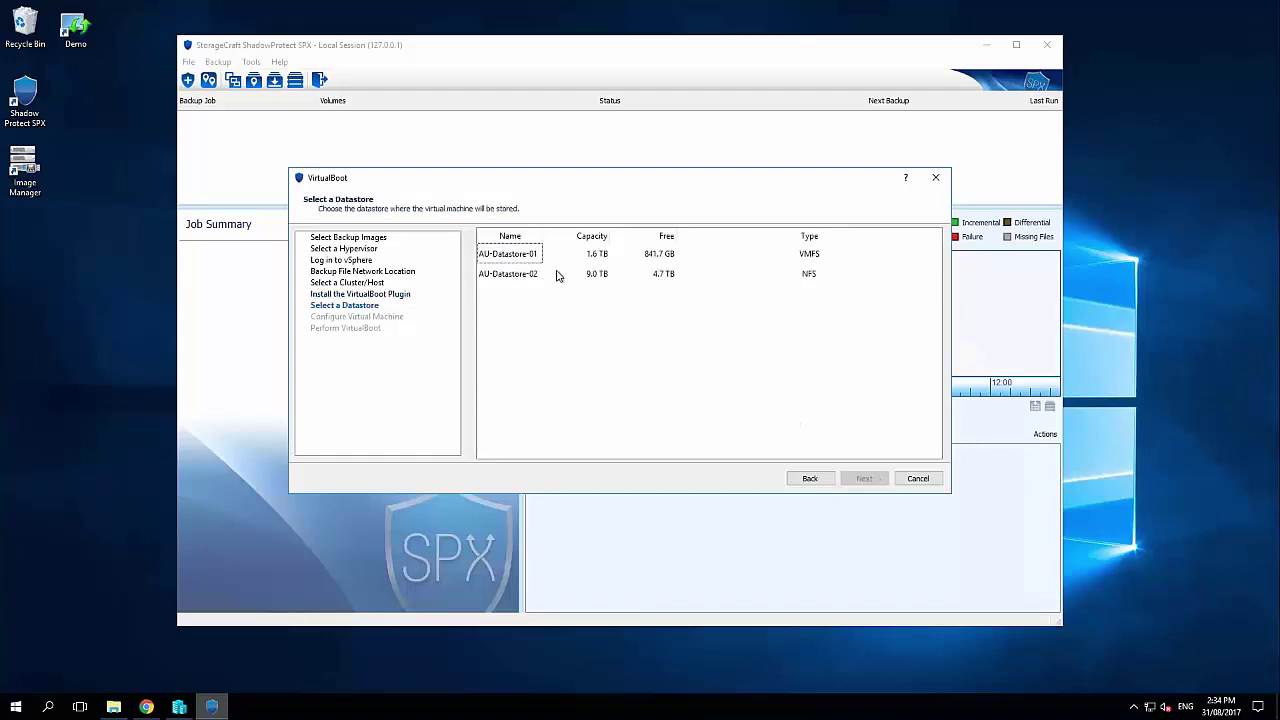
pyautogui.click(528, 254)
pyautogui.click(866, 478)
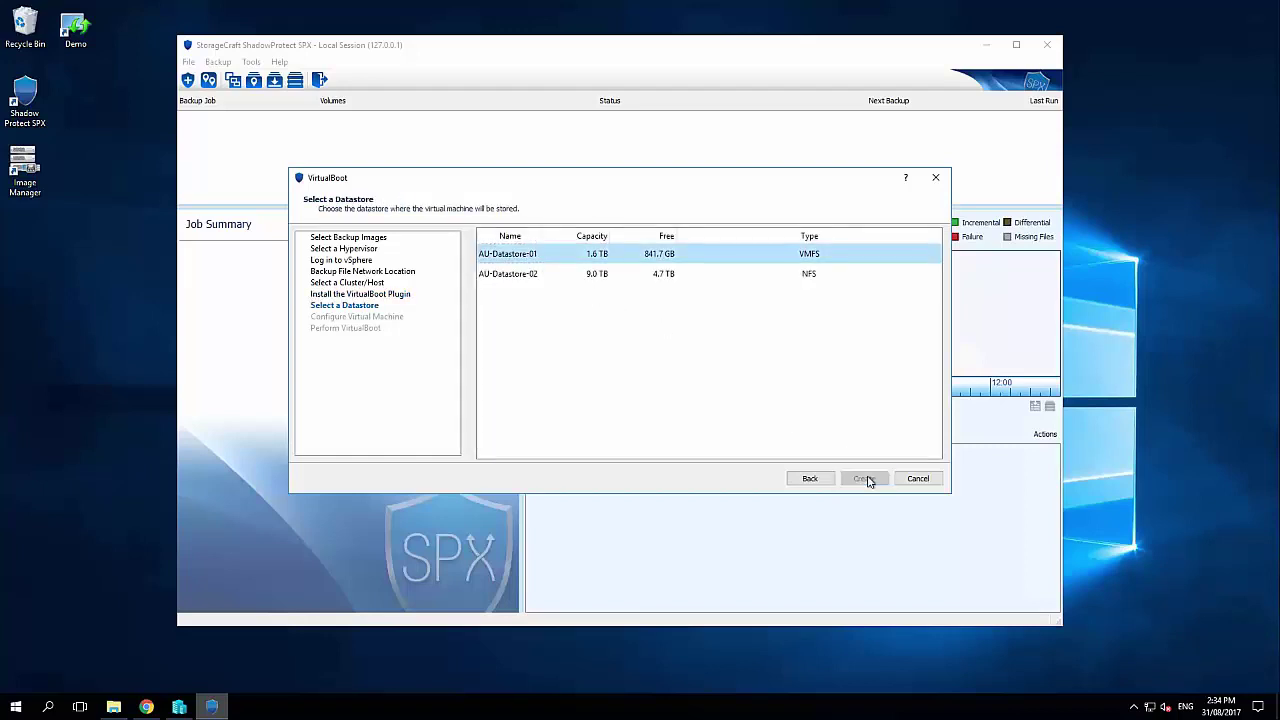
pyautogui.write('spx01')
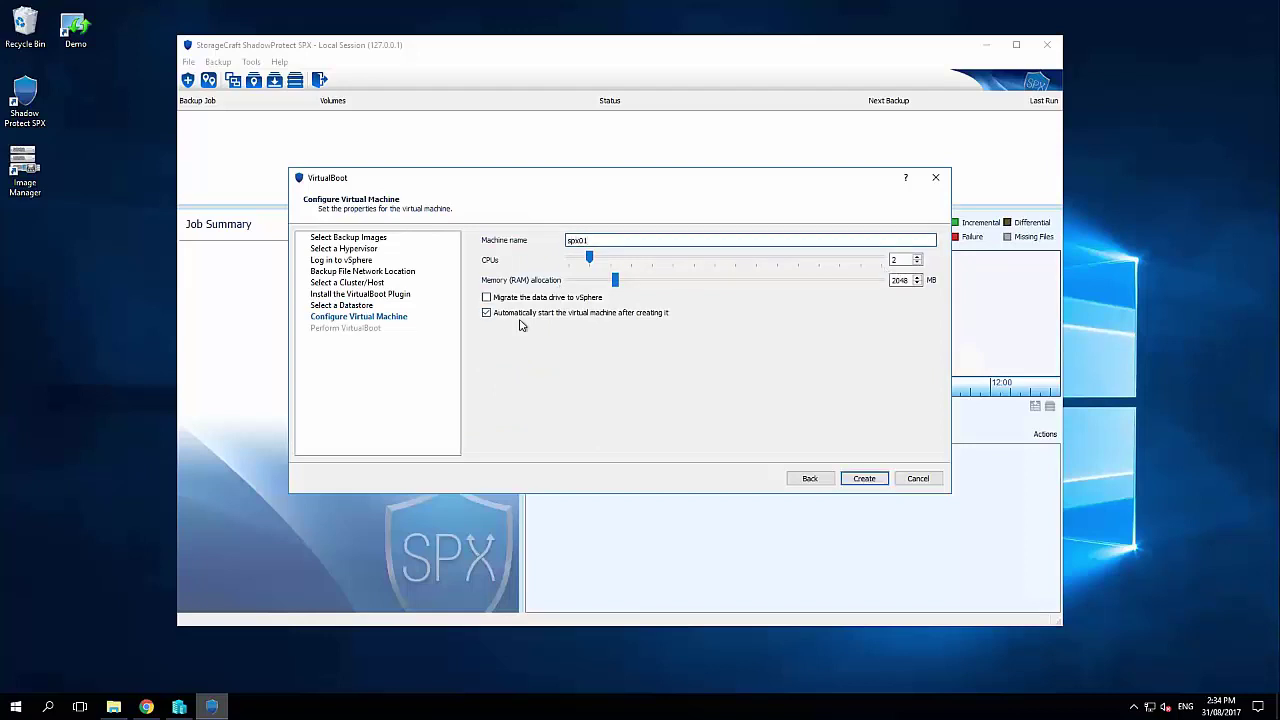
pyautogui.click(862, 481)
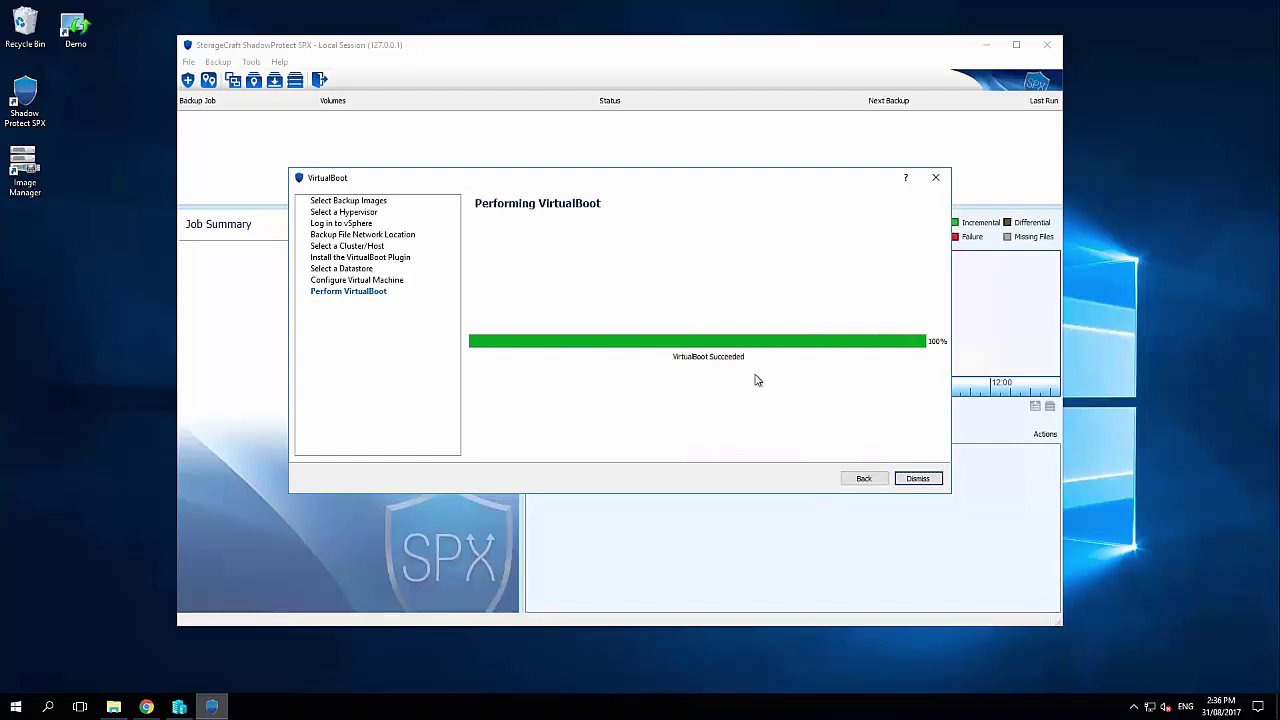
# Dismiss the VirtualBoot wizard once it reaches 100% and reports VirtualBoot Succeeded.
pyautogui.click(921, 479)
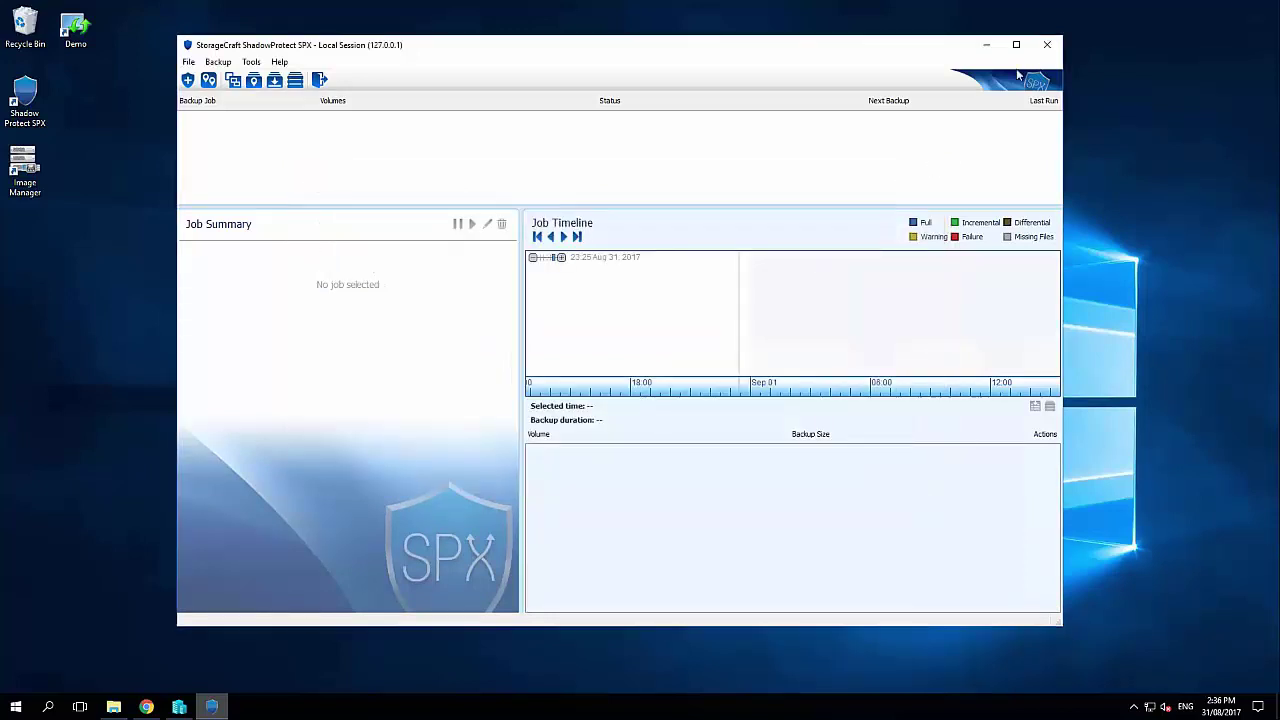
# Set SPX aside and show spx01's summary in the vSphere Web Client in Chrome.
pyautogui.click(986, 44)
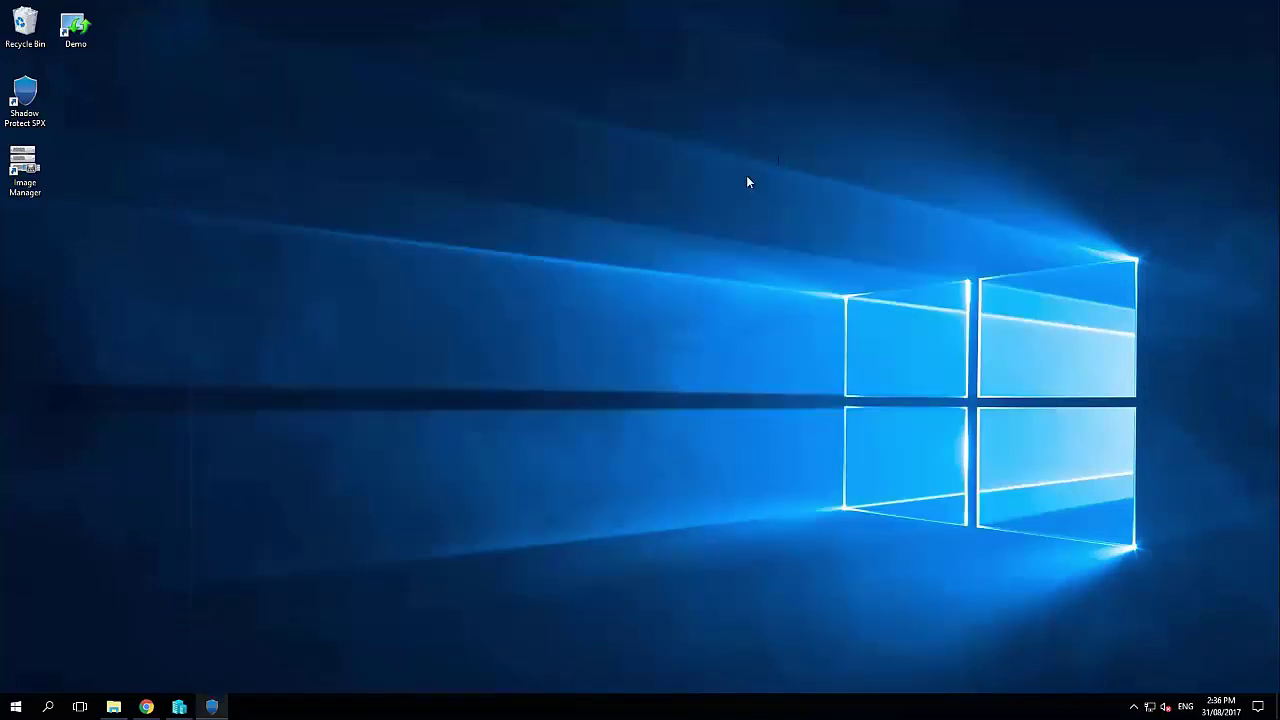
pyautogui.click(146, 707)
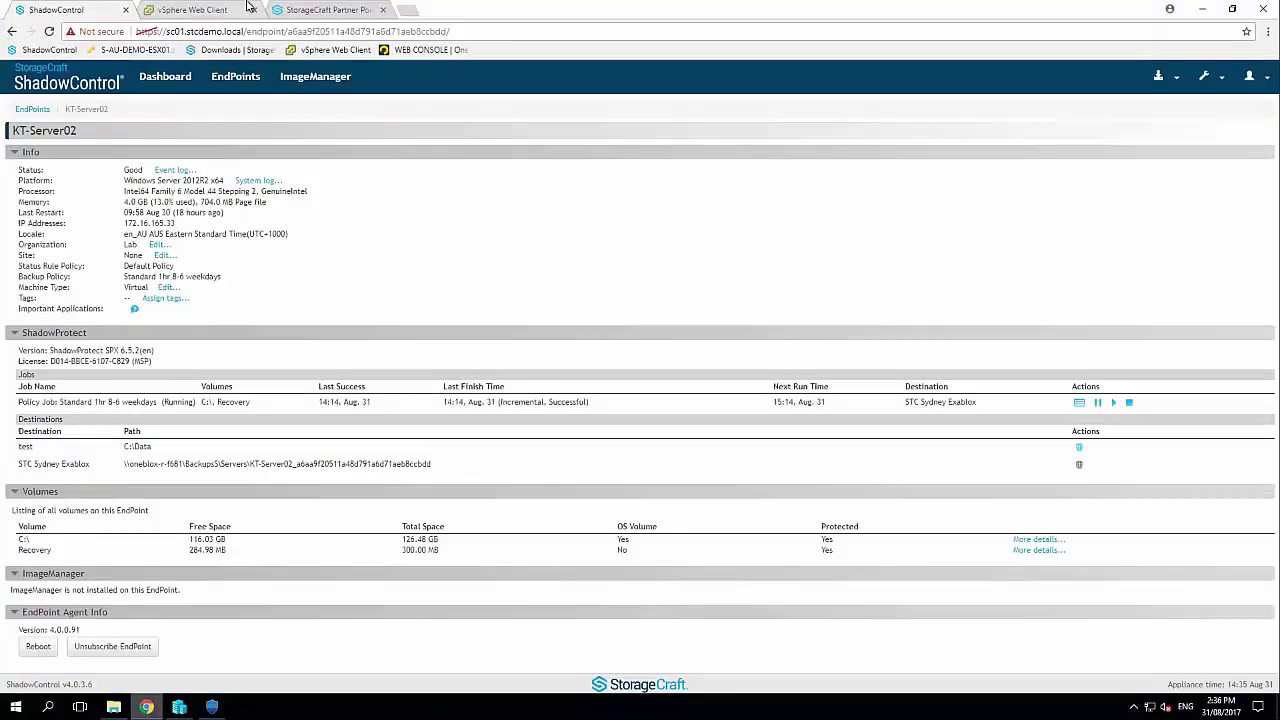
pyautogui.click(210, 9)
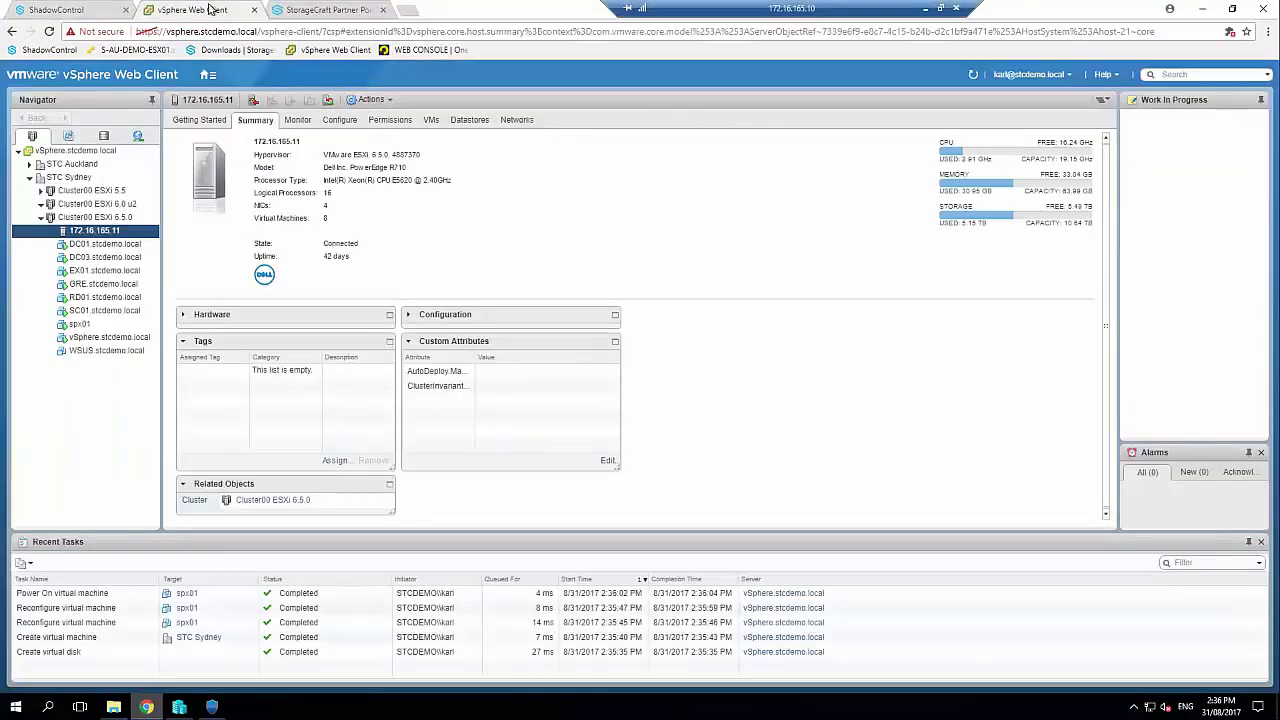
pyautogui.click(99, 326)
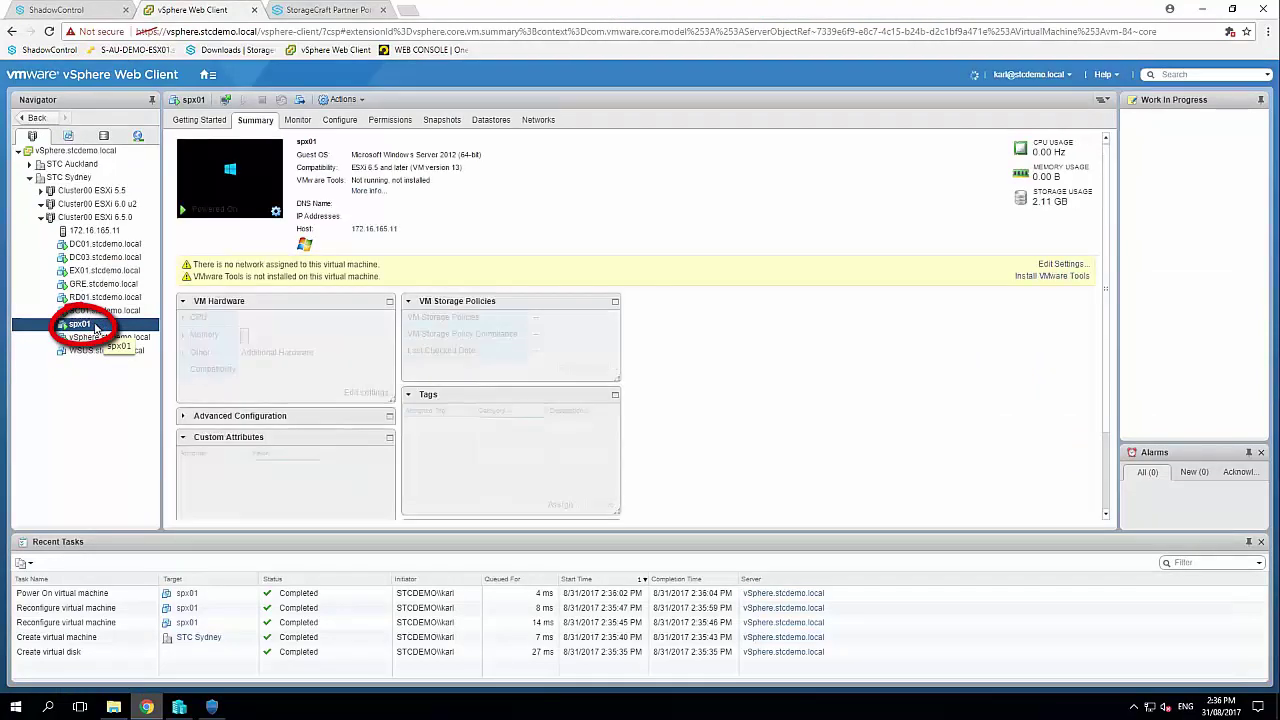
# Launch spx01's web console and wait until the Windows Server 2012 R2 desktop appears.
pyautogui.rightClick(107, 330)
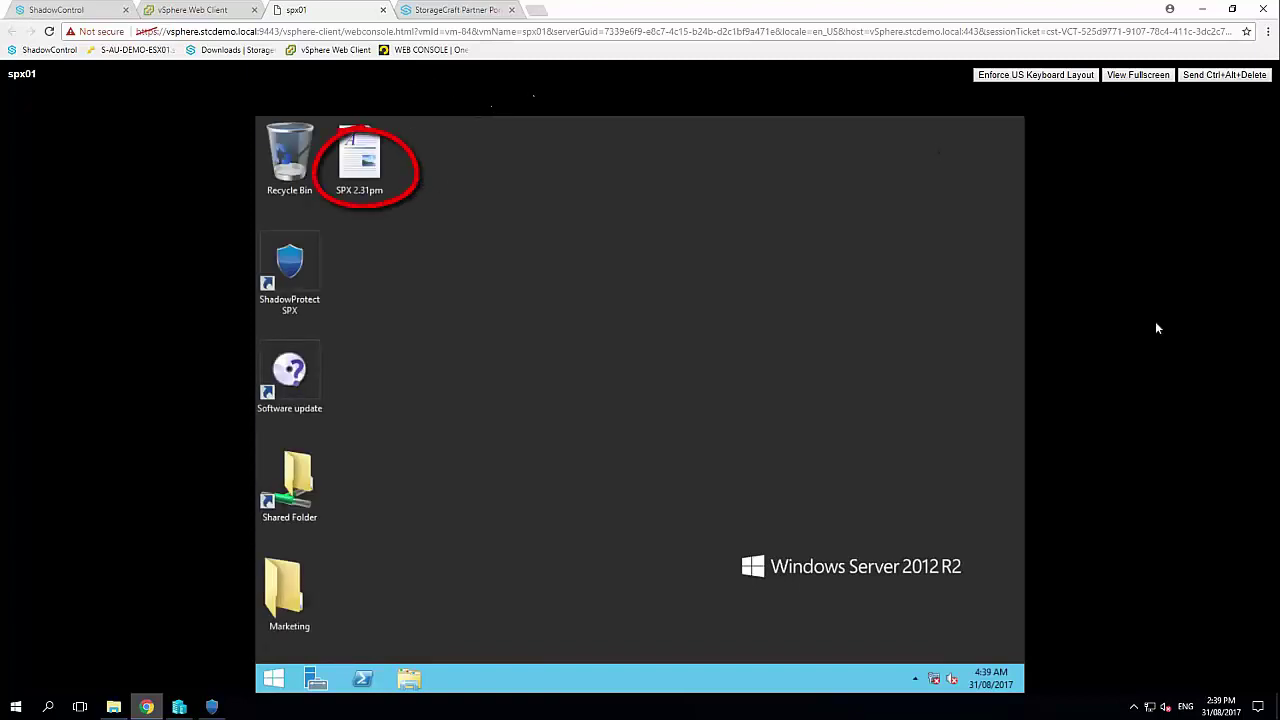
pyautogui.click(1222, 706)
pyautogui.click(1228, 705)
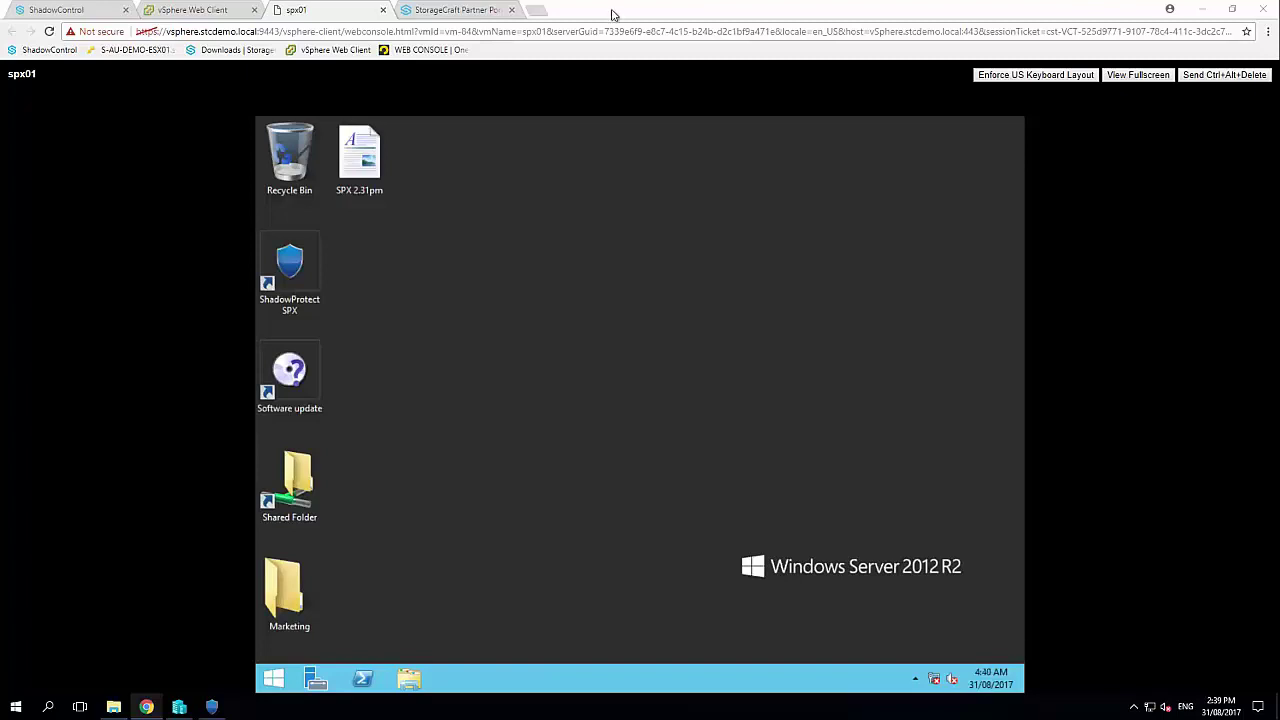
# Return to KT-SERVER02's Partner Portal details and check the last received image file name.
pyautogui.click(456, 9)
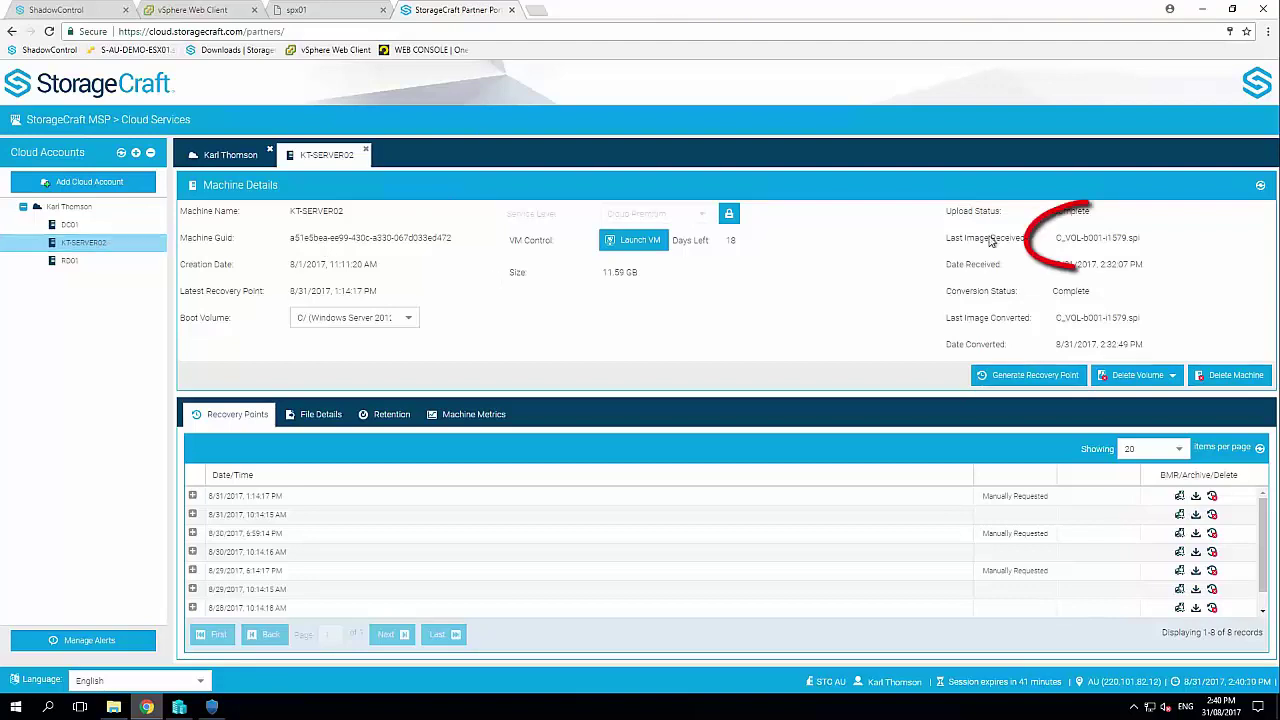
pyautogui.doubleClick(1093, 238)
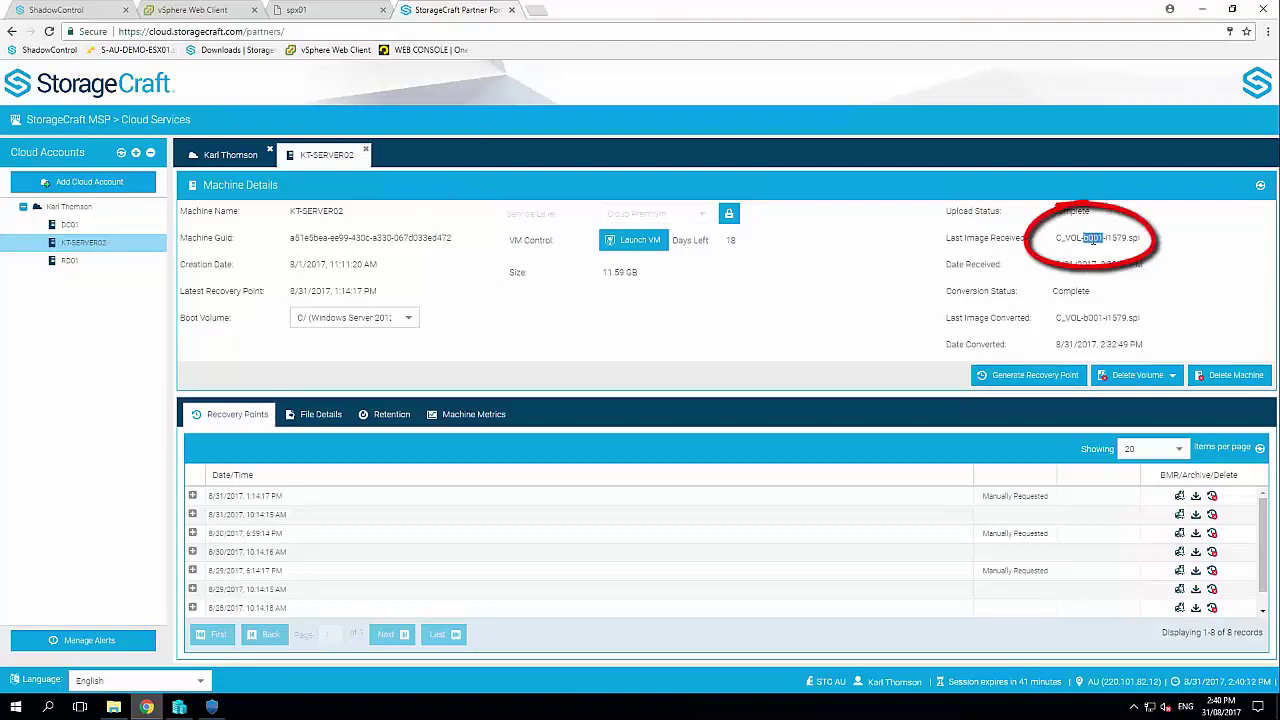
pyautogui.tripleClick(1093, 238)
pyautogui.click(1119, 239)
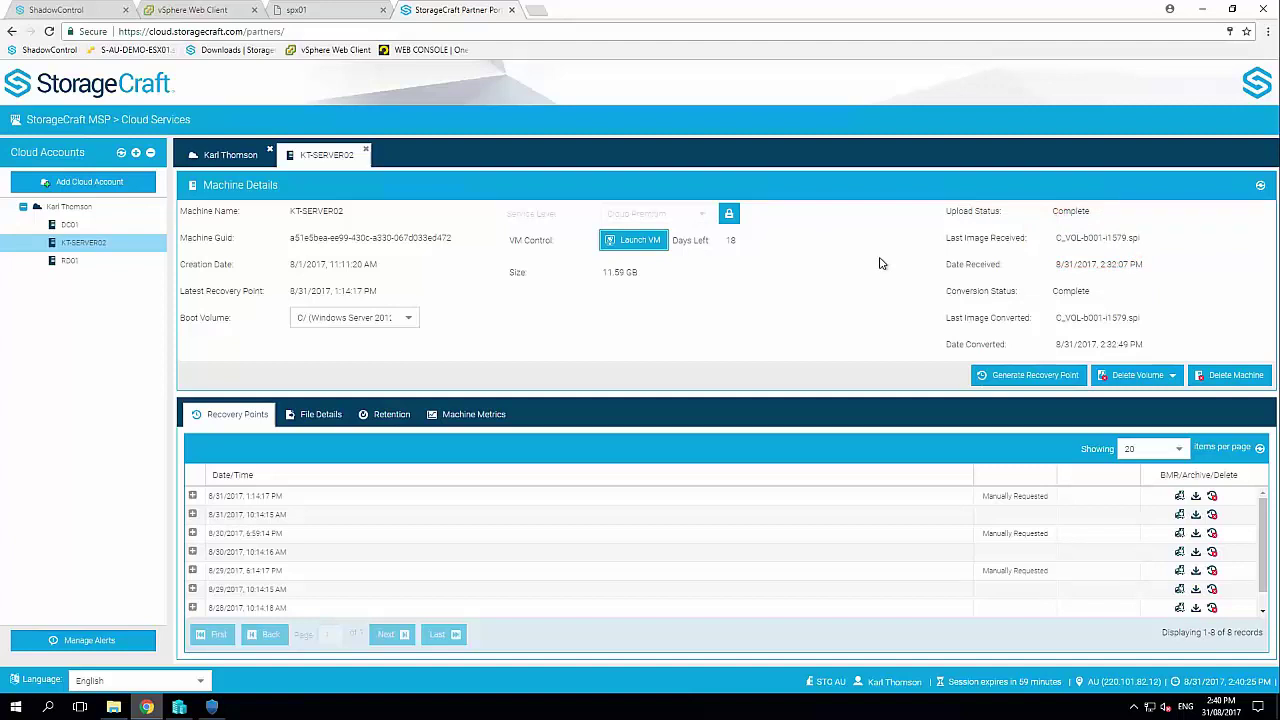
# Generate a new recovery point, refresh the list, and expand the 8/31/2017 2:31:57 PM entry.
pyautogui.click(1007, 374)
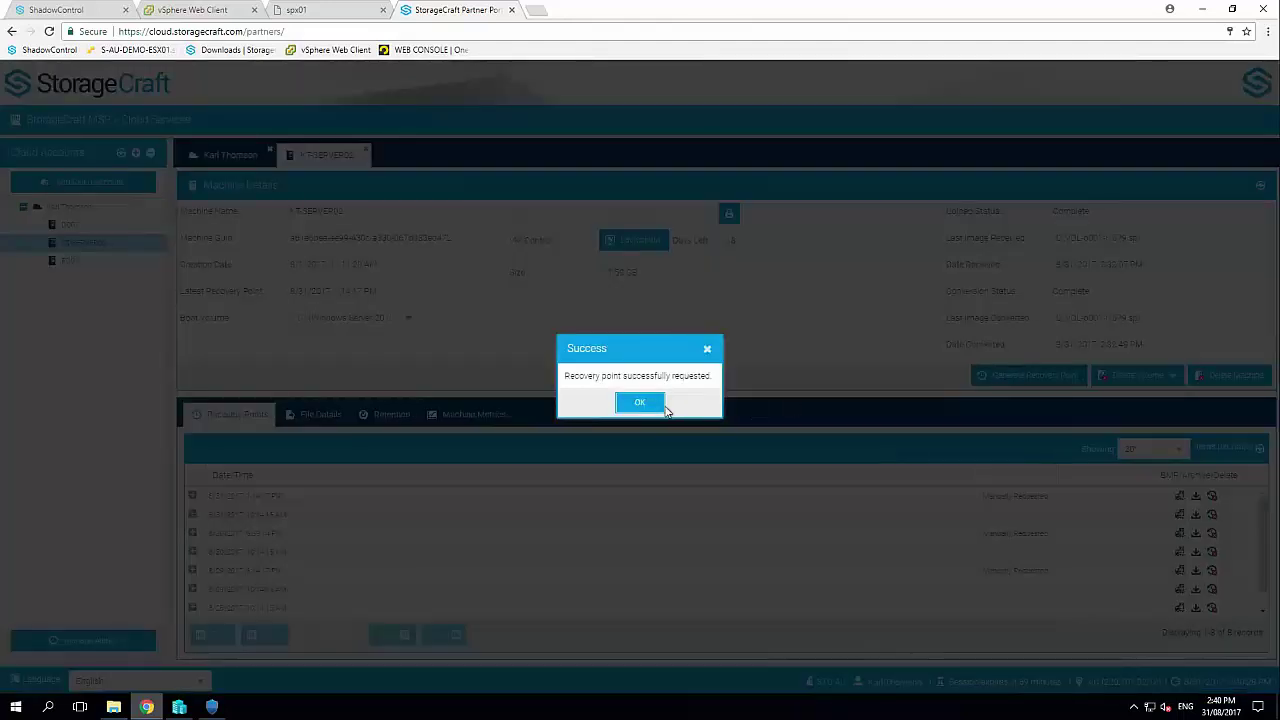
pyautogui.click(640, 403)
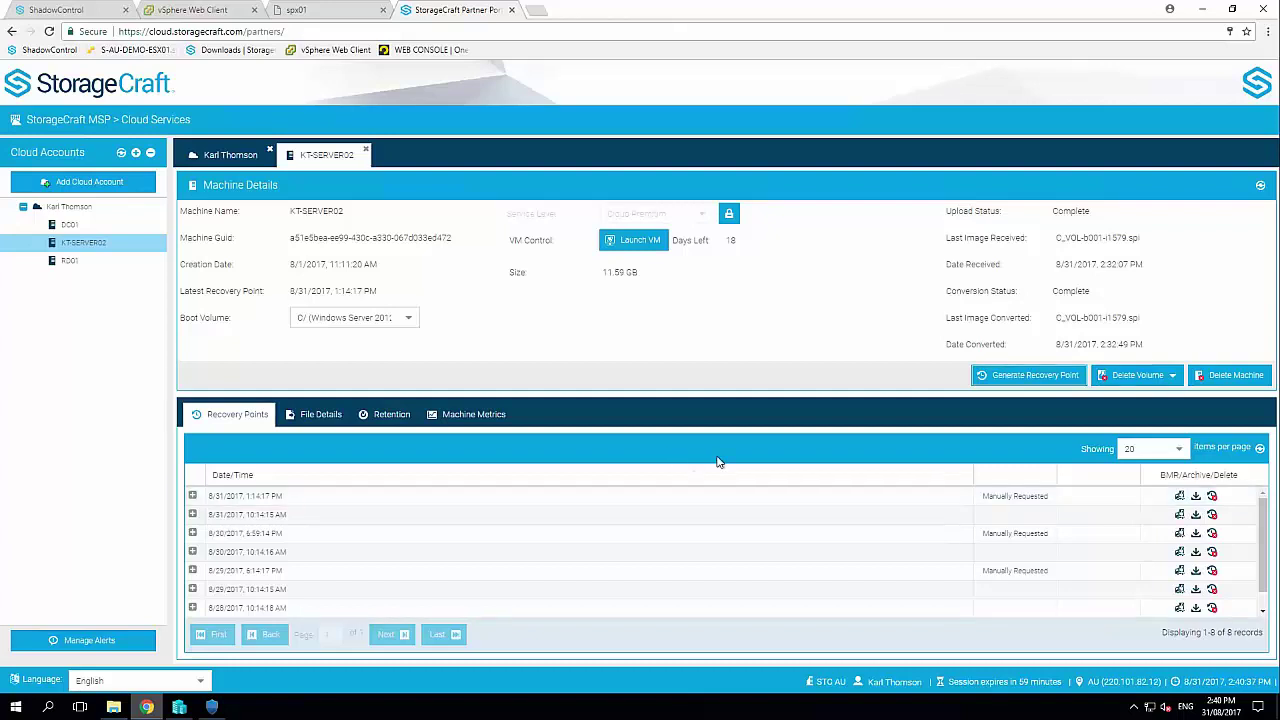
pyautogui.click(1259, 452)
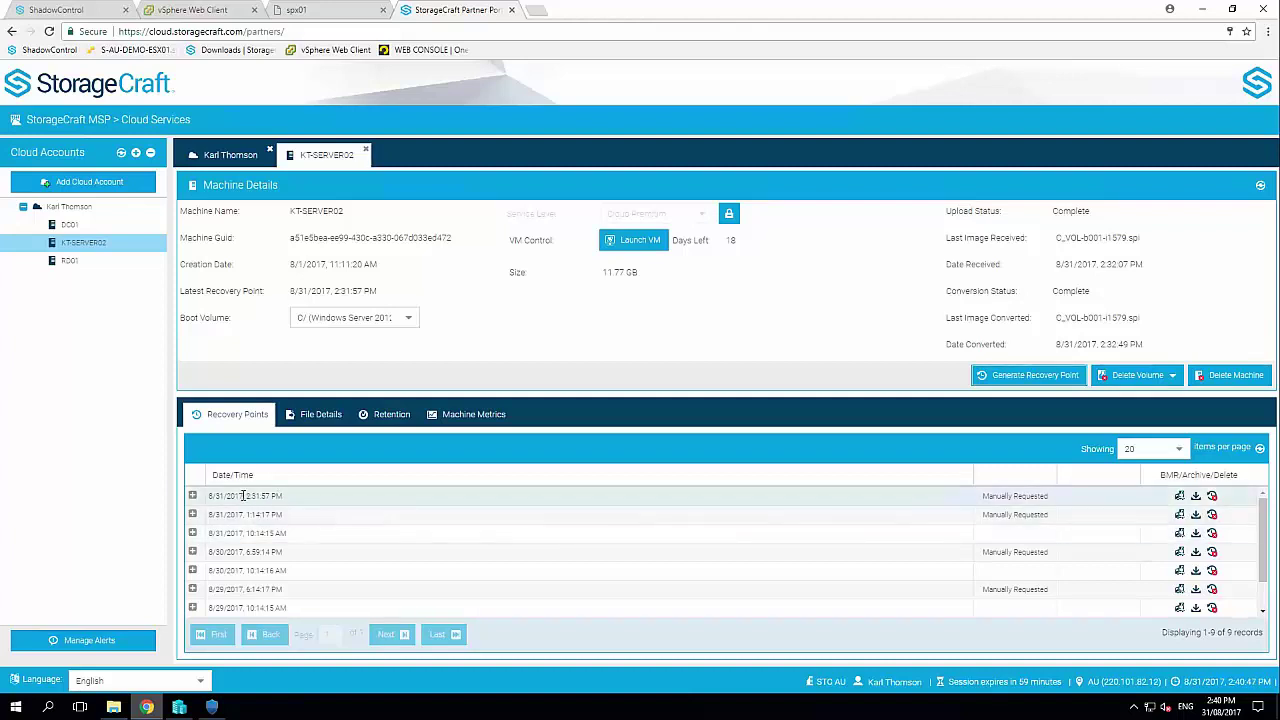
pyautogui.click(192, 496)
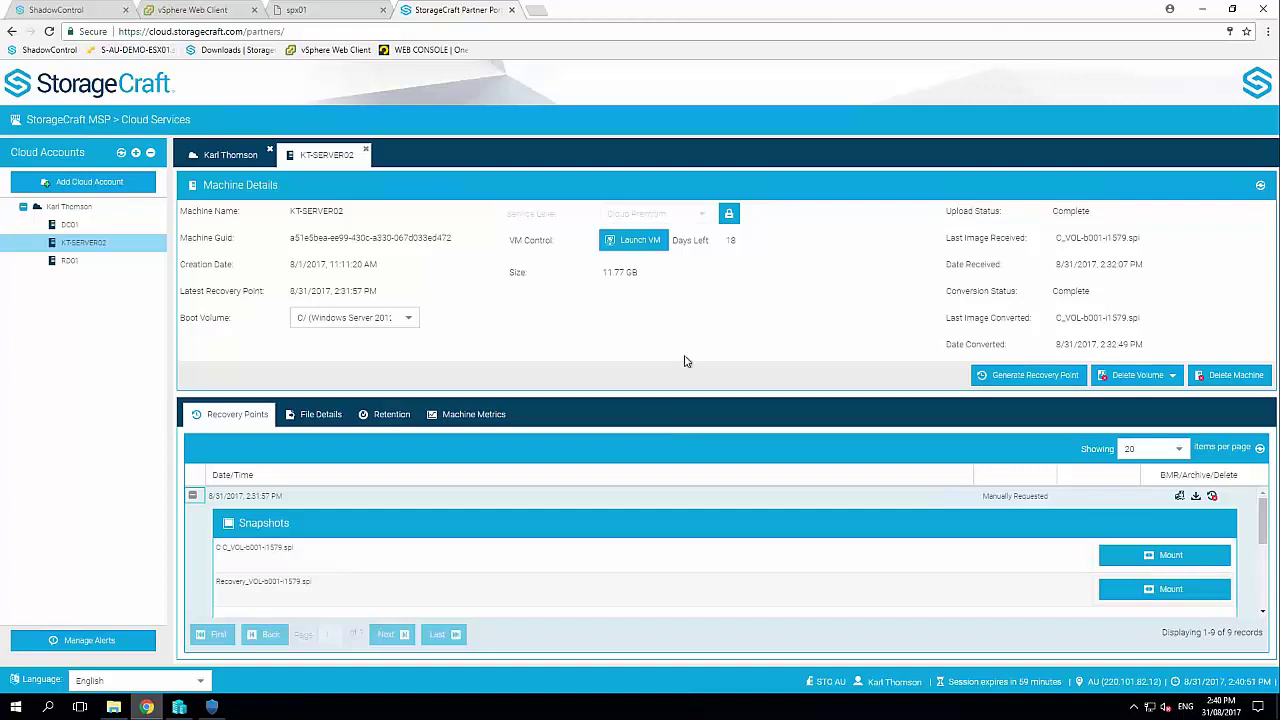
# Launch a VM with the ShadowProtect image password and 1-day auto-destroy, then virtualize it.
pyautogui.click(650, 243)
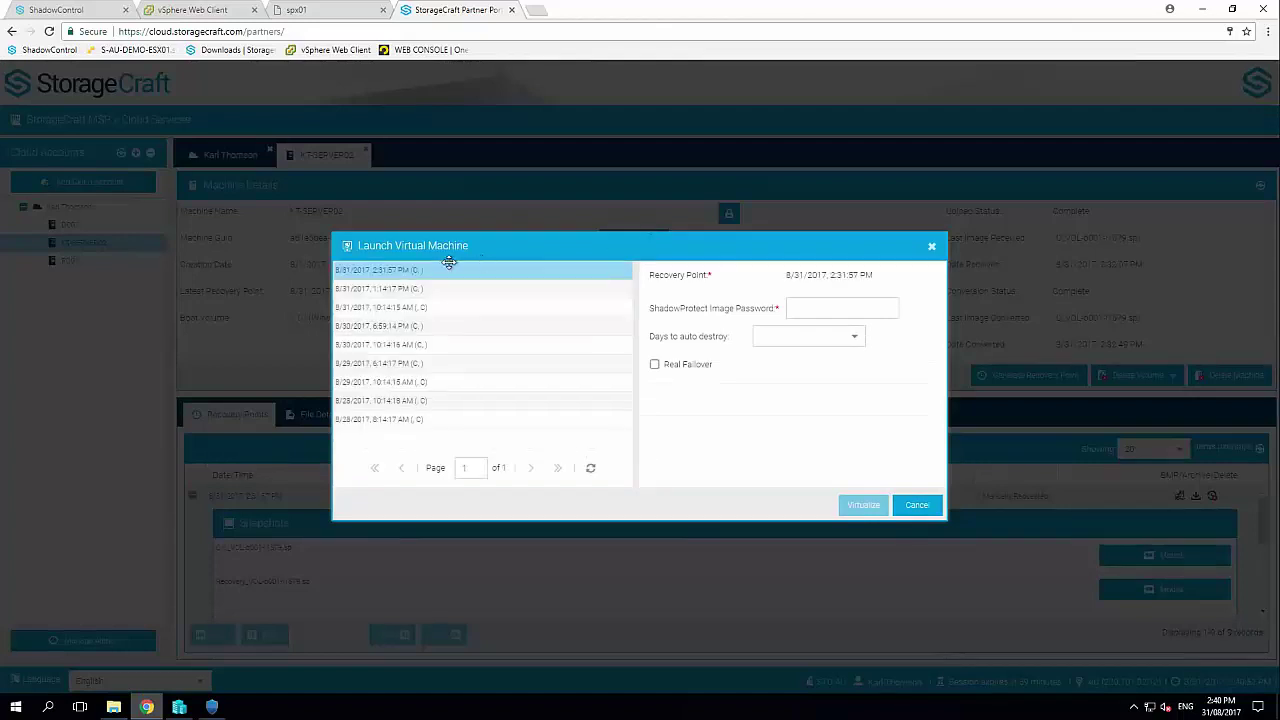
pyautogui.click(836, 307)
pyautogui.write('••••••••')
pyautogui.click(846, 336)
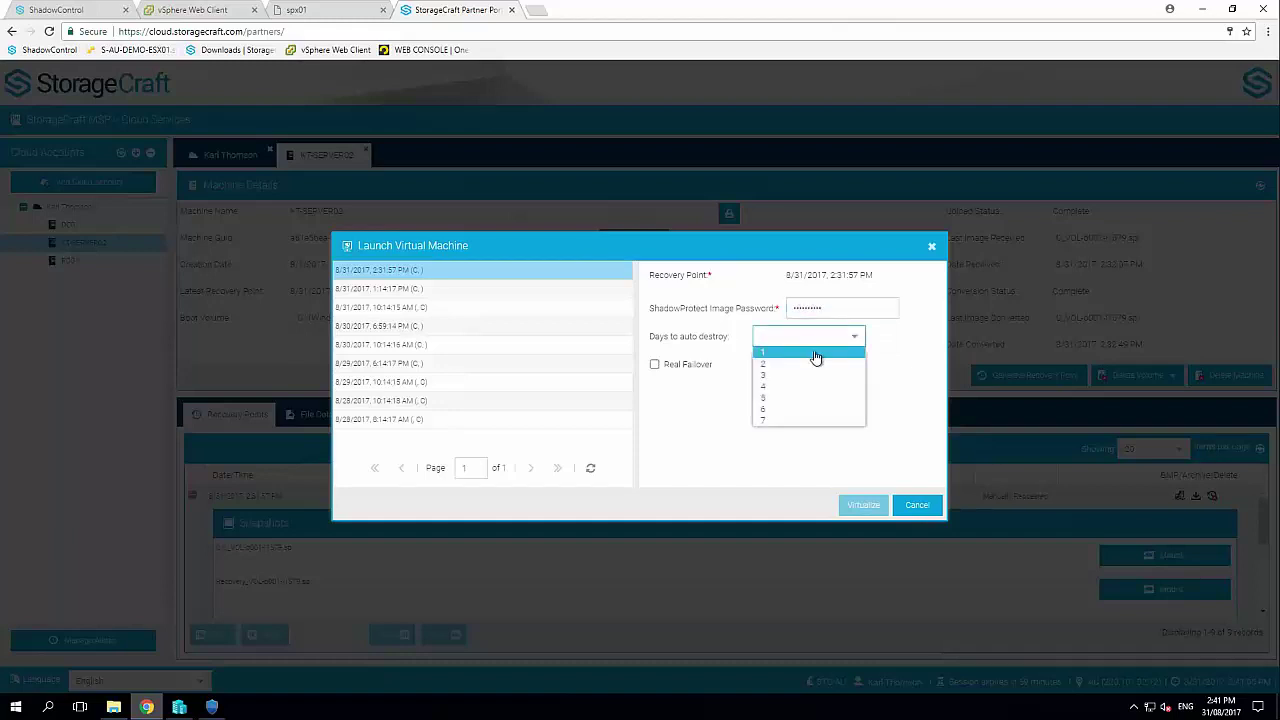
pyautogui.click(816, 353)
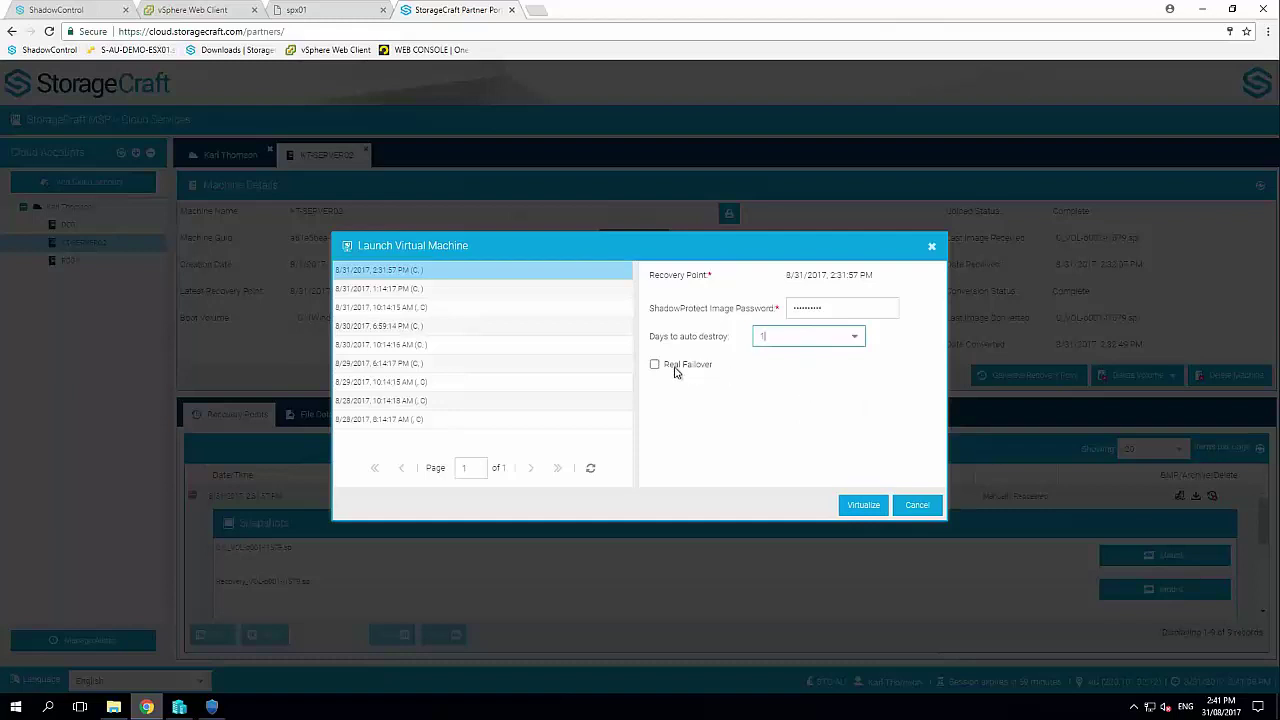
pyautogui.click(862, 507)
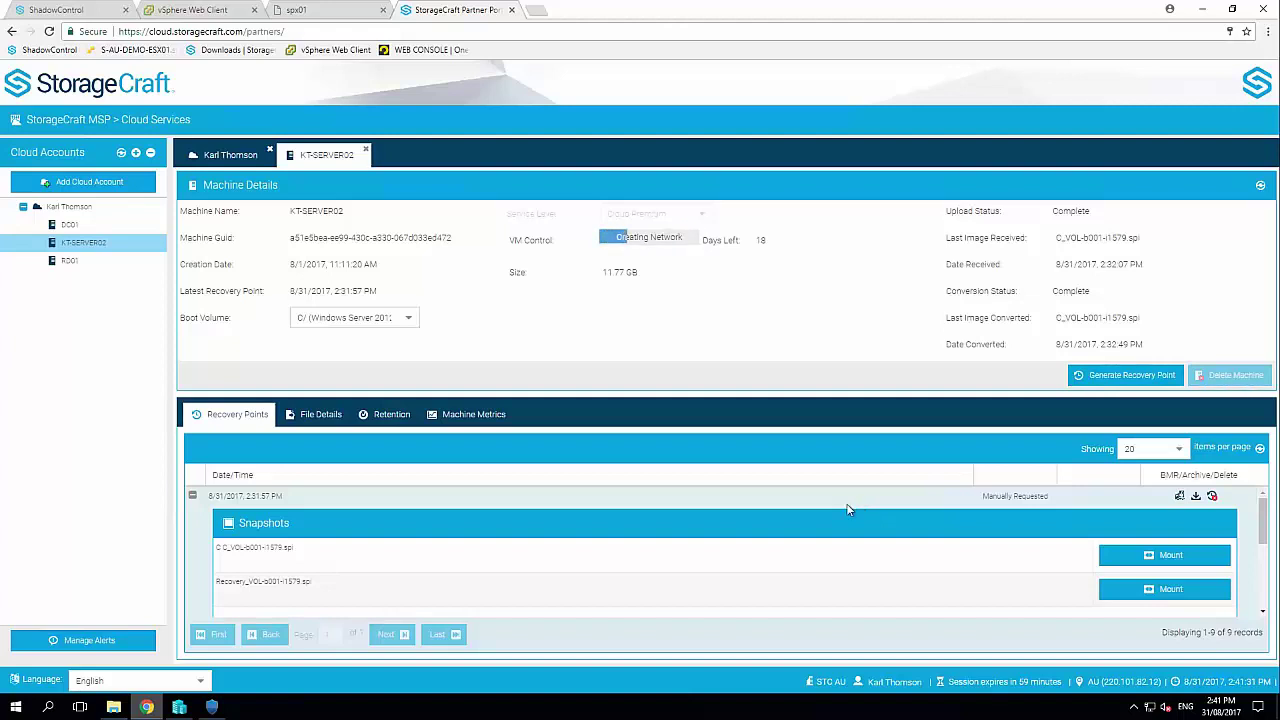
# Show the account's Networking page down to Private IP Addresses and Network Mappings.
pyautogui.click(236, 157)
pyautogui.click(313, 386)
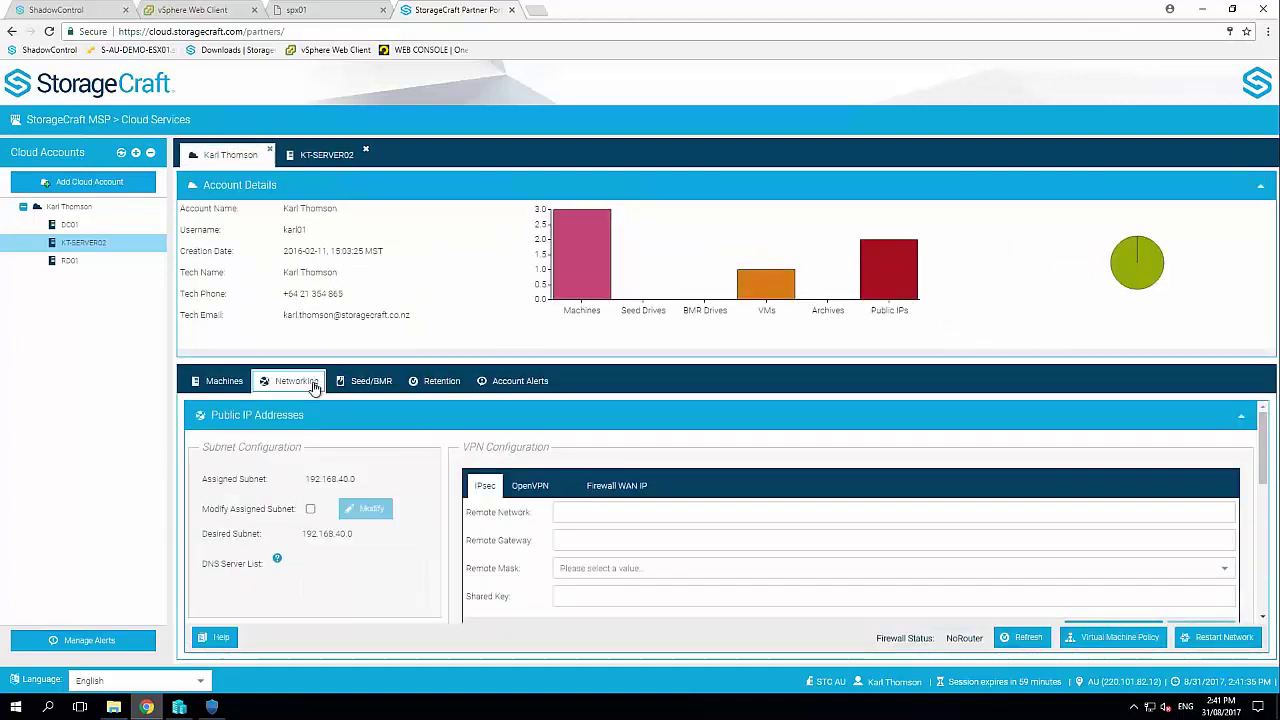
pyautogui.click(1262, 188)
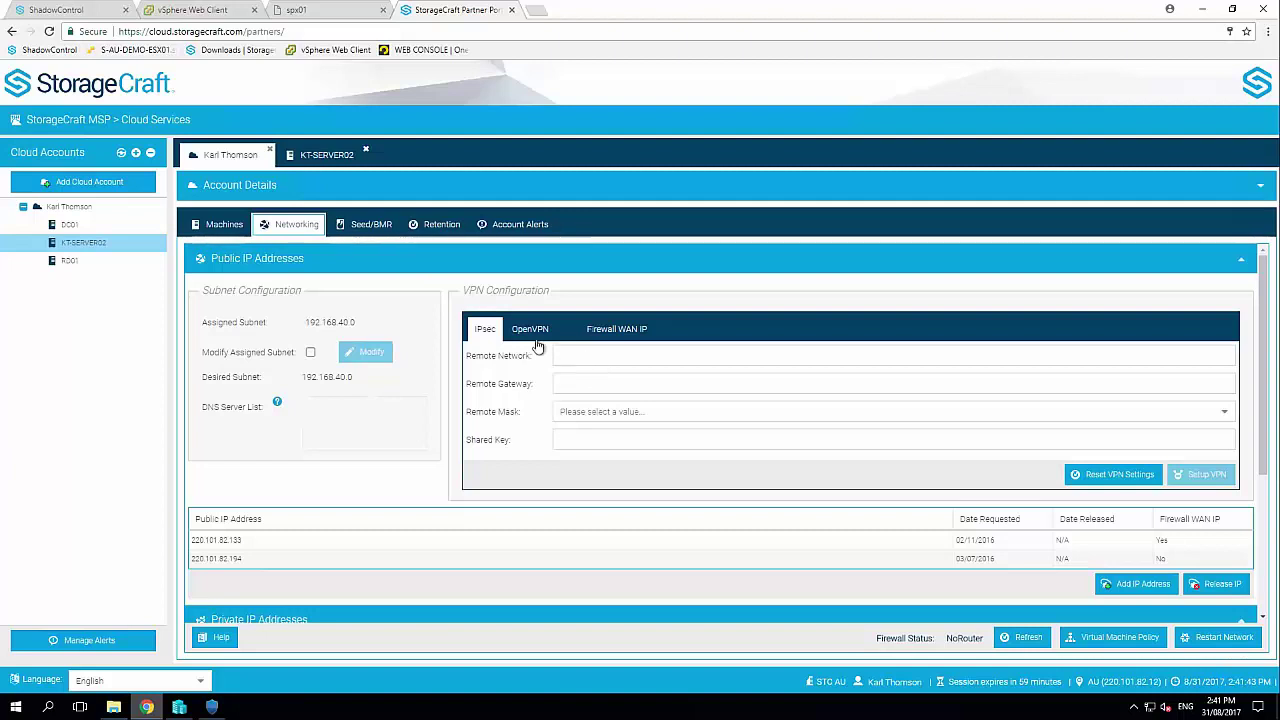
pyautogui.moveTo(1267, 345); pyautogui.dragTo(1267, 470)
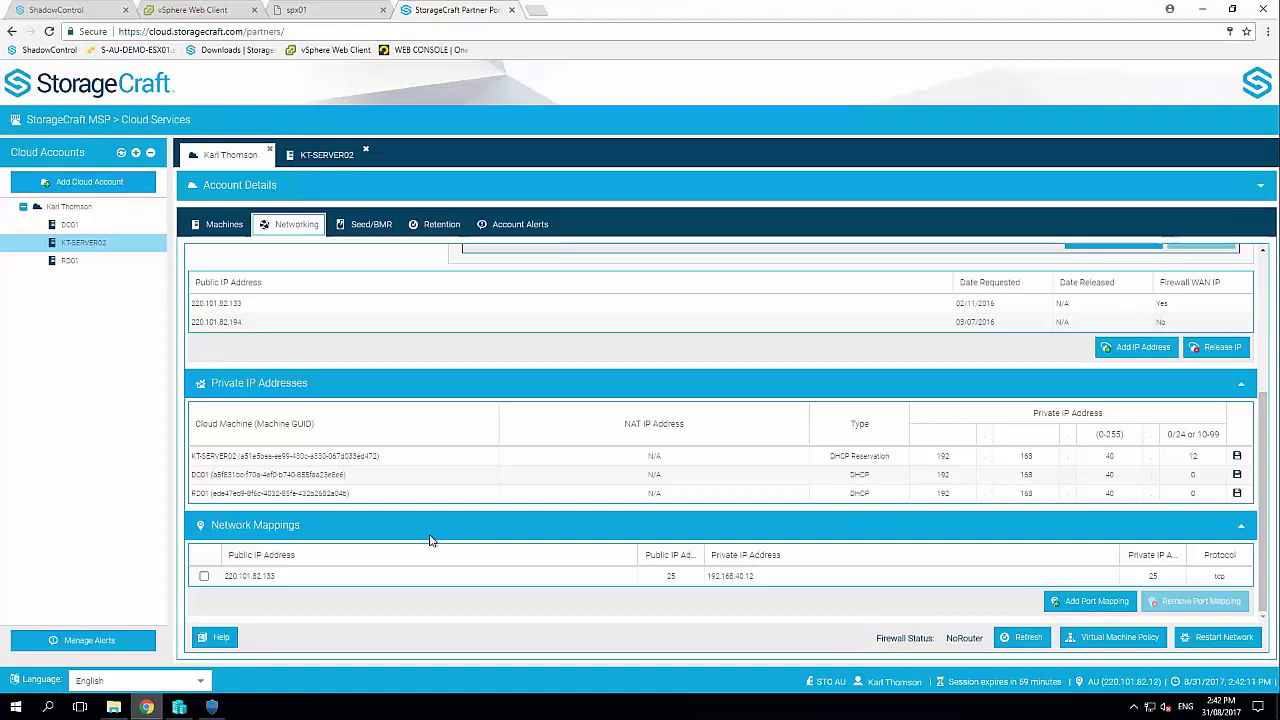
pyautogui.click(1131, 640)
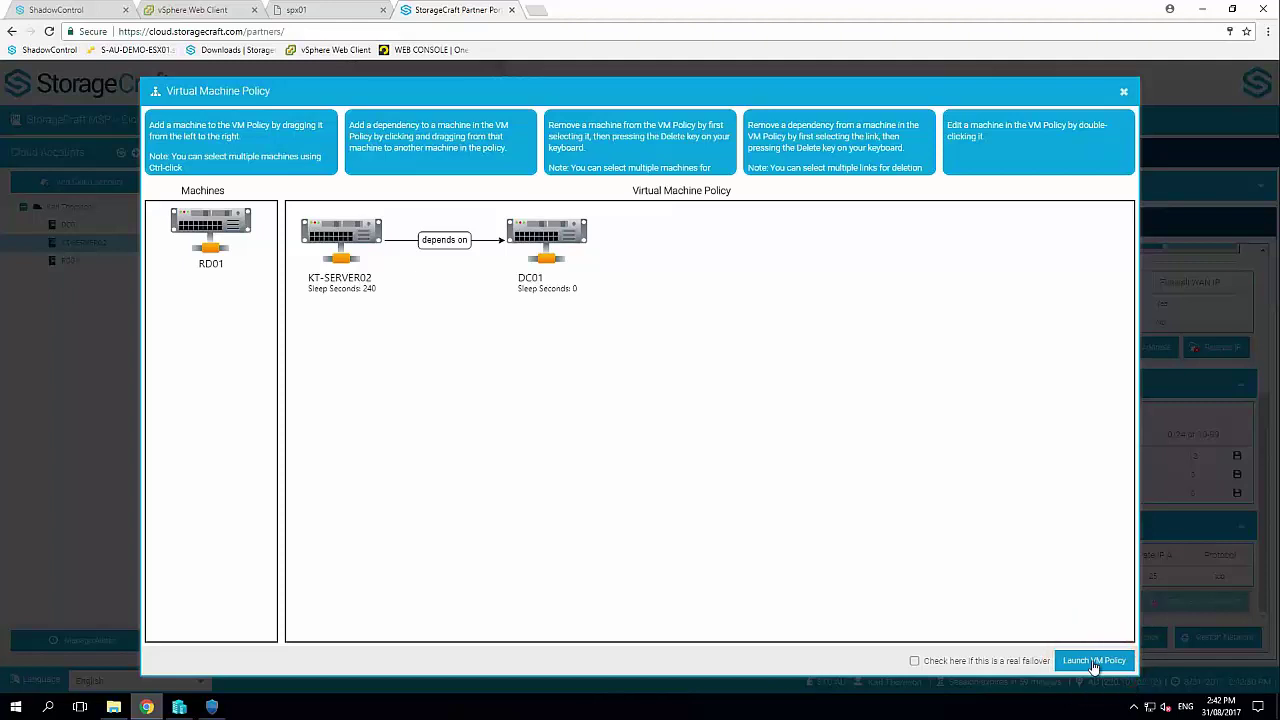
pyautogui.click(1123, 92)
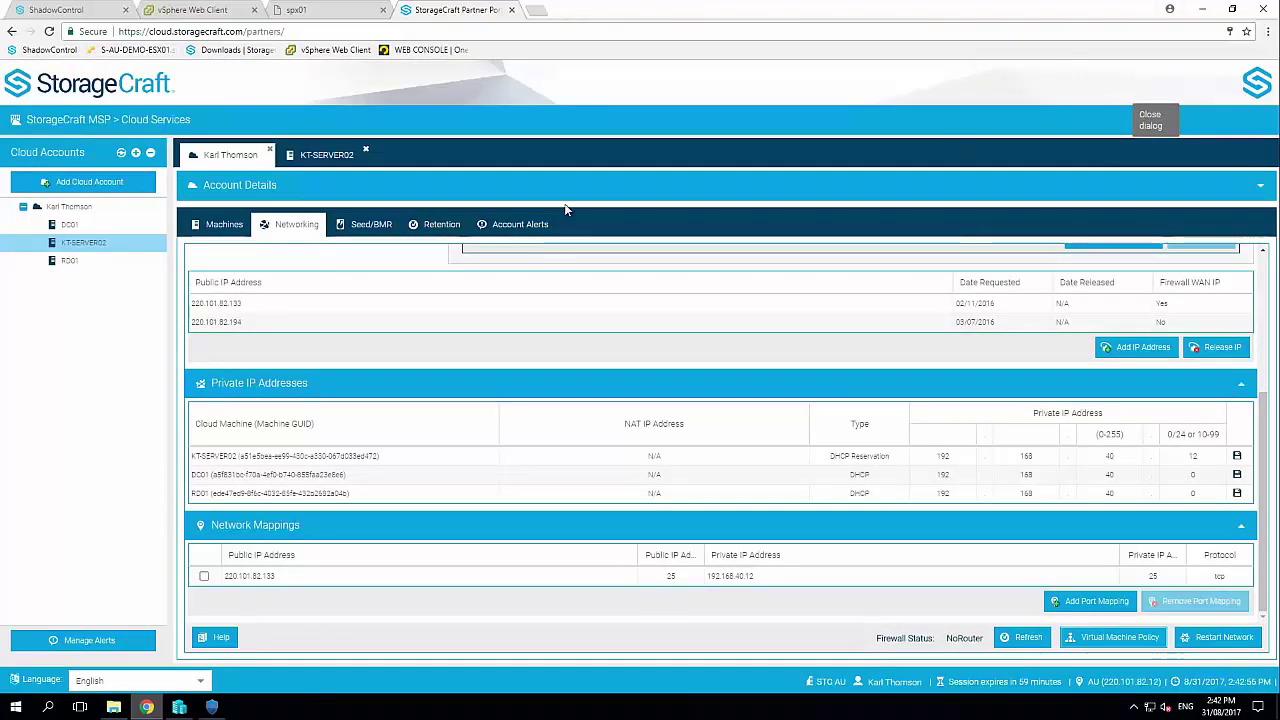
# Open KT-SERVER02's Virtual Machine Console from VM Control, showing the Windows Boot Manager.
pyautogui.click(333, 158)
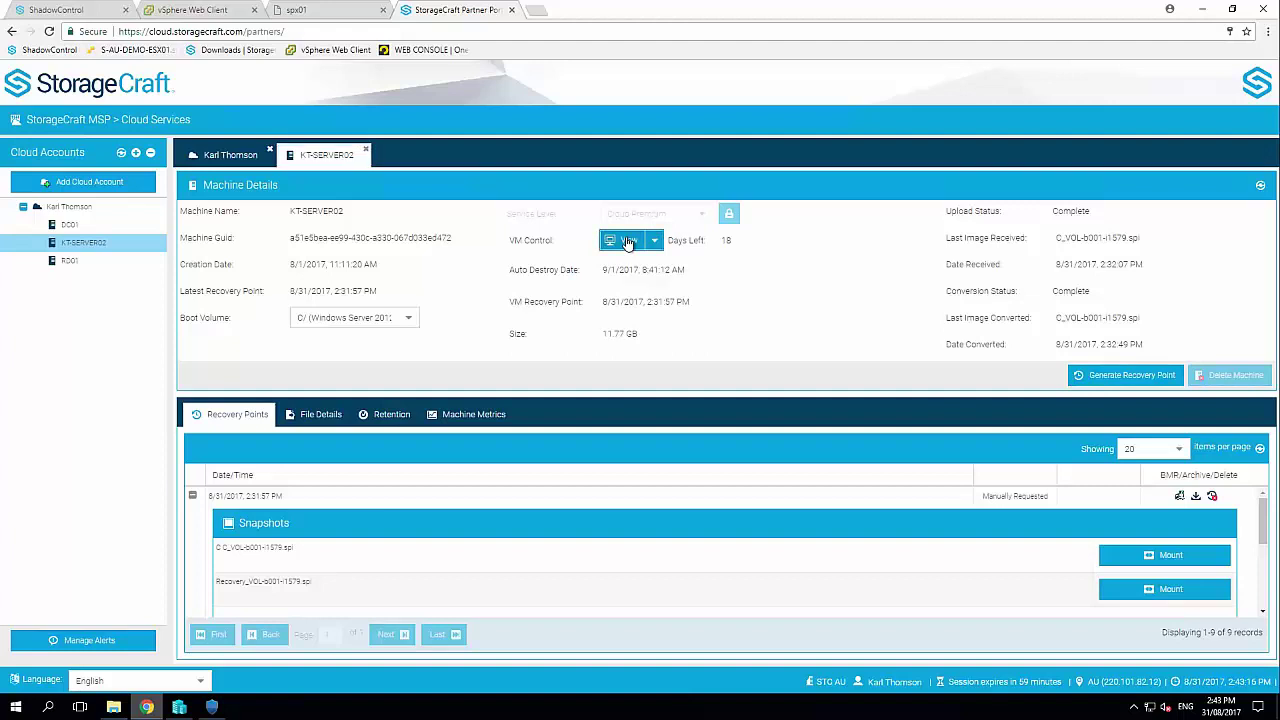
pyautogui.click(628, 242)
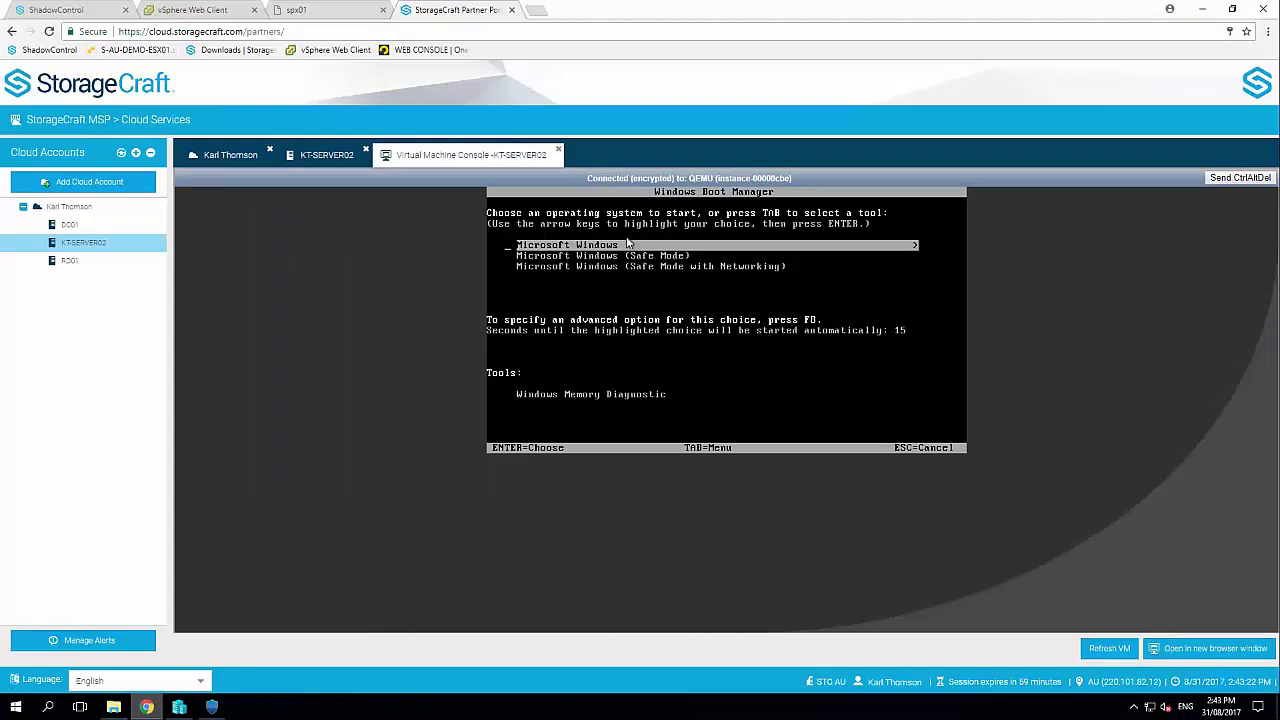
# Boot Microsoft Windows from the Boot Manager, then go back to KT-SERVER02's details page.
pyautogui.press('Return')
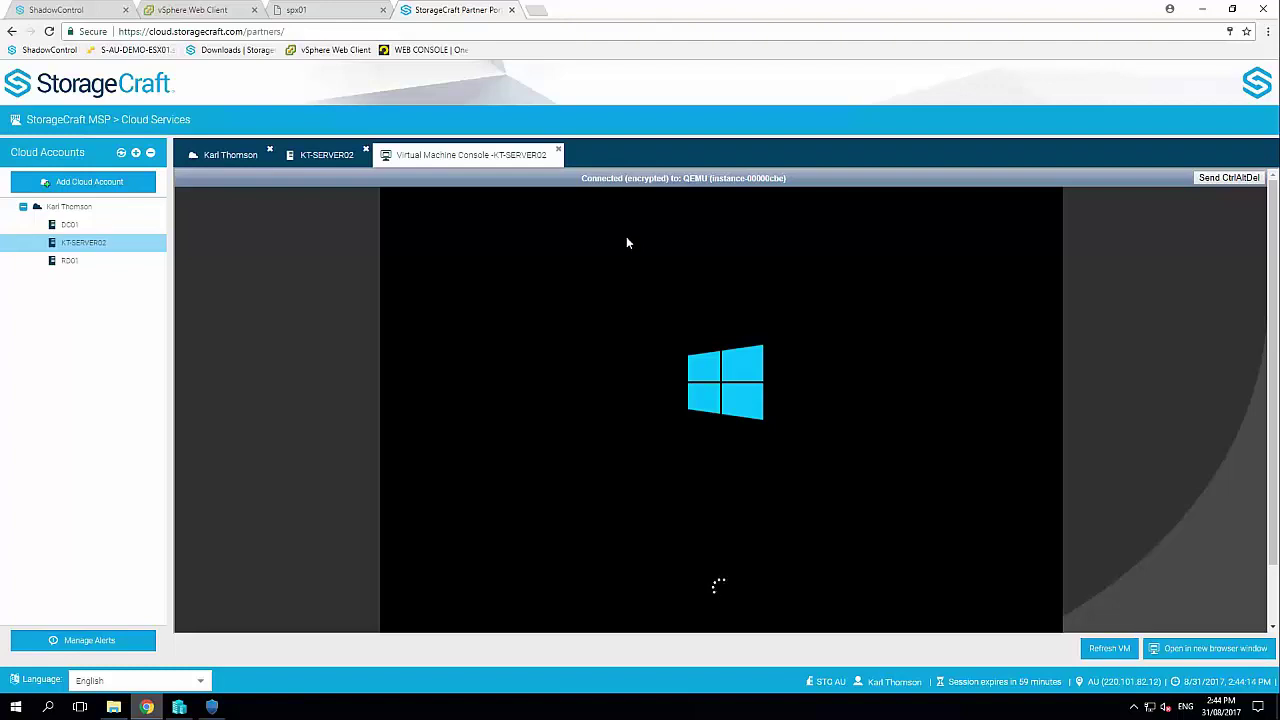
pyautogui.click(334, 157)
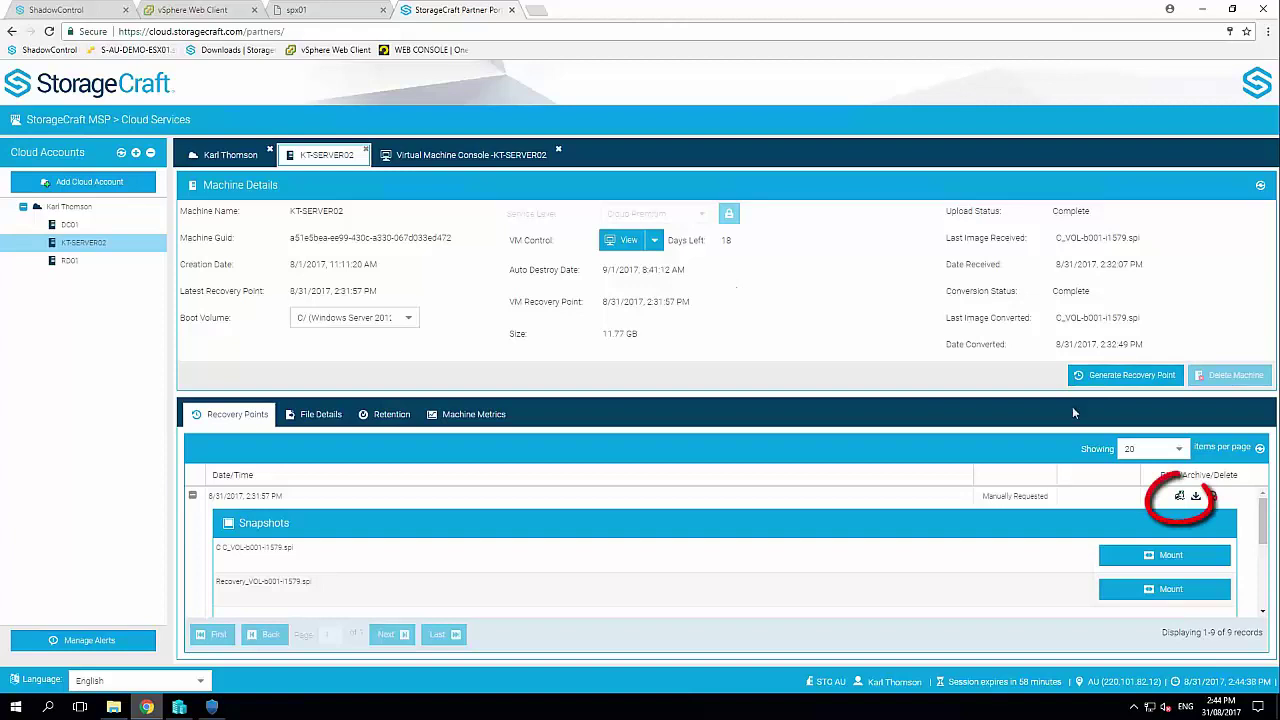
pyautogui.click(1179, 497)
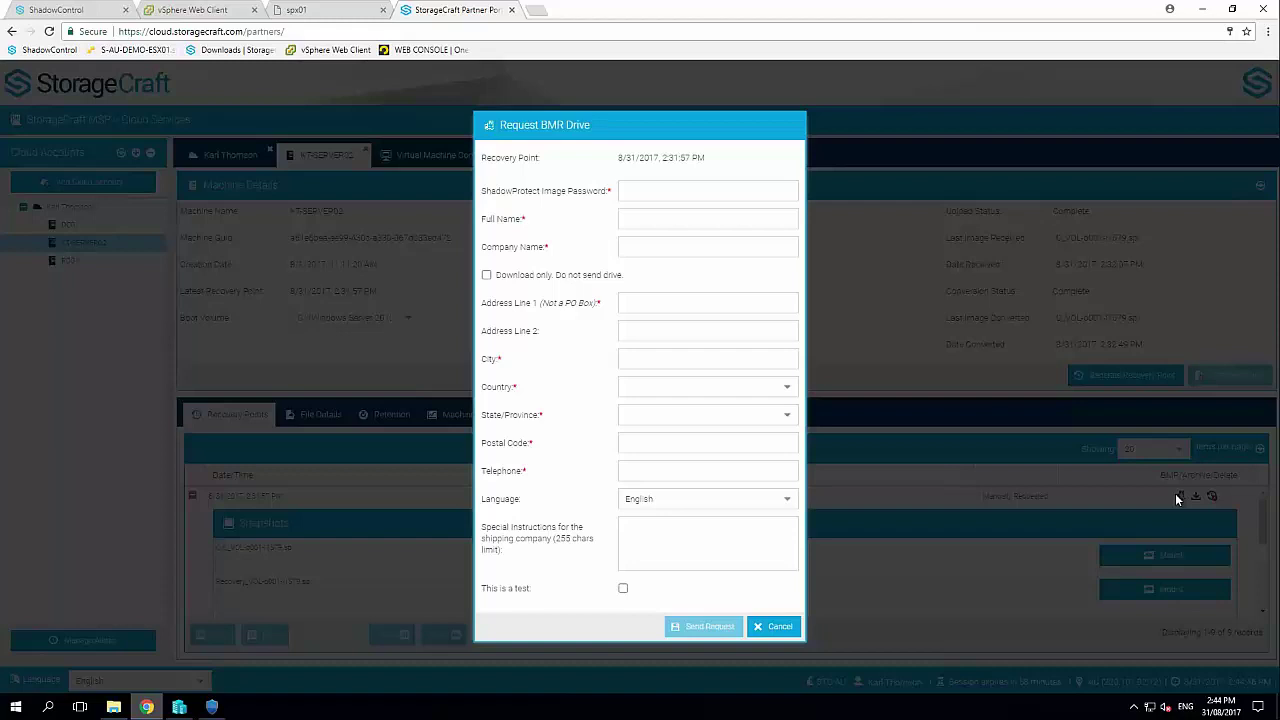
pyautogui.click(591, 278)
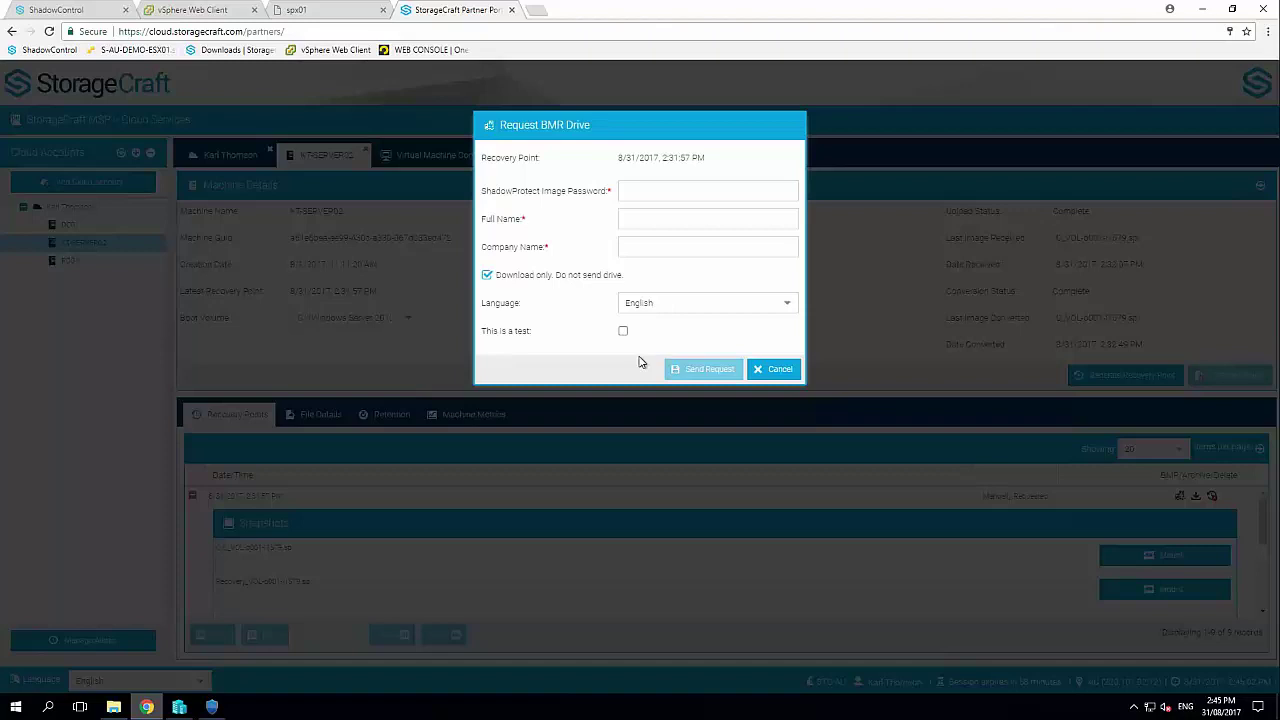
pyautogui.click(760, 369)
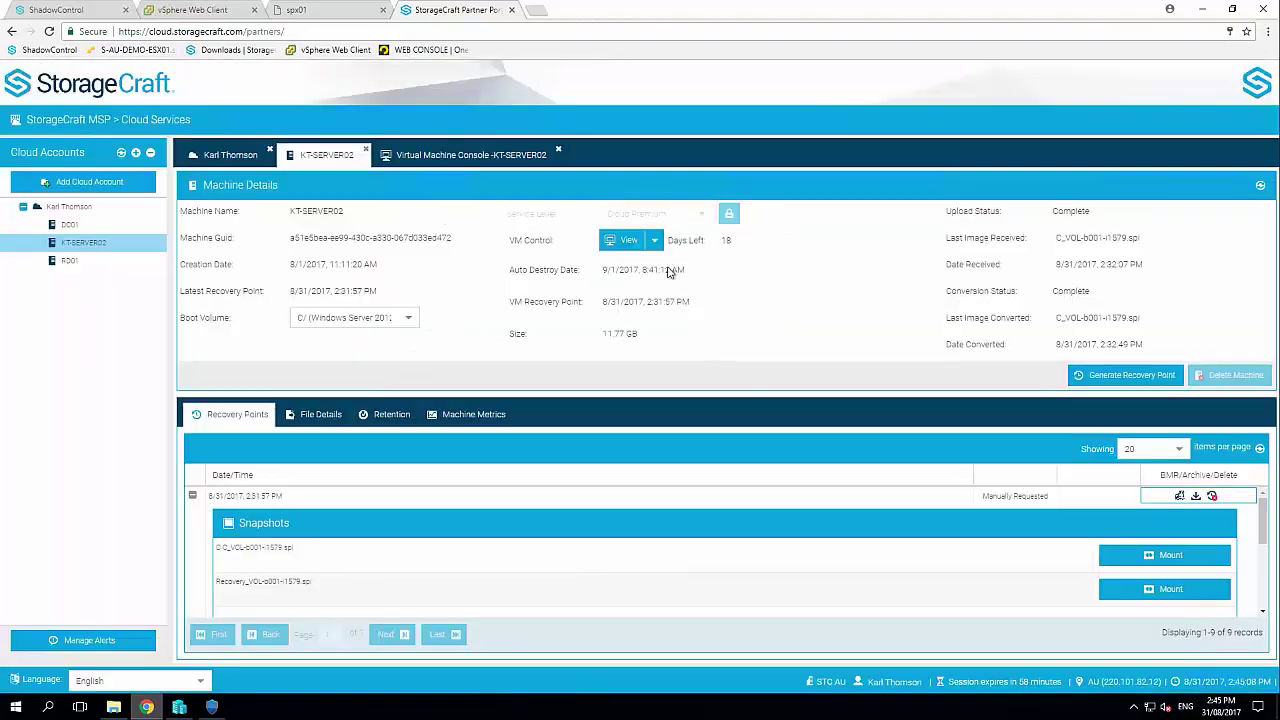
# Show the VM Control dropdown listing Stop VM, Destroy VM and Real Failover.
pyautogui.click(655, 240)
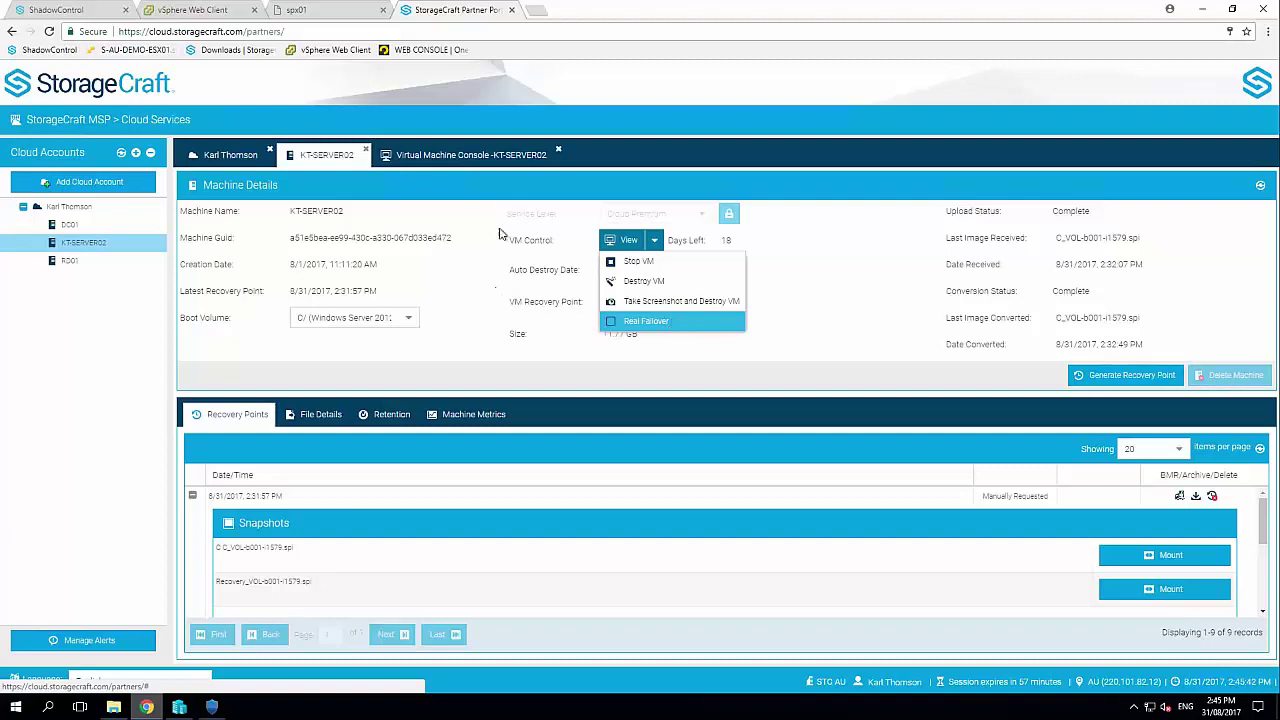
# Return to the Virtual Machine Console -KT-SERVER02 tab to watch Windows finish booting.
pyautogui.click(502, 163)
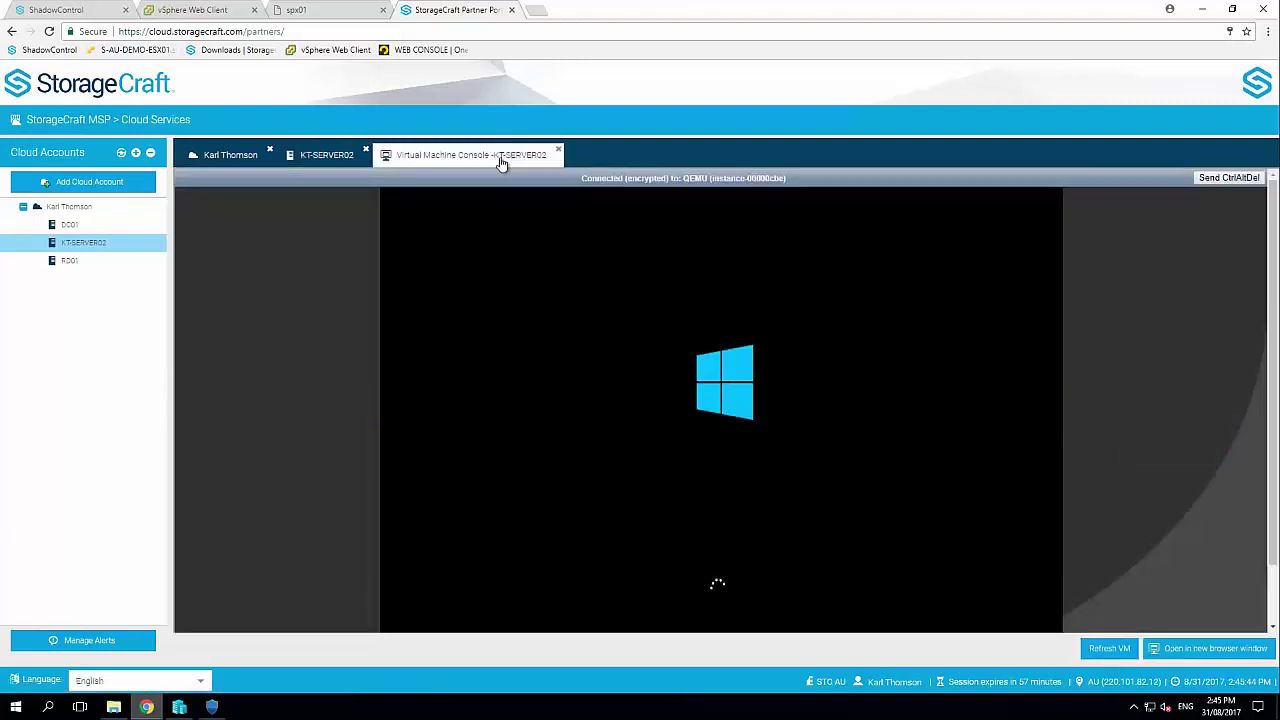